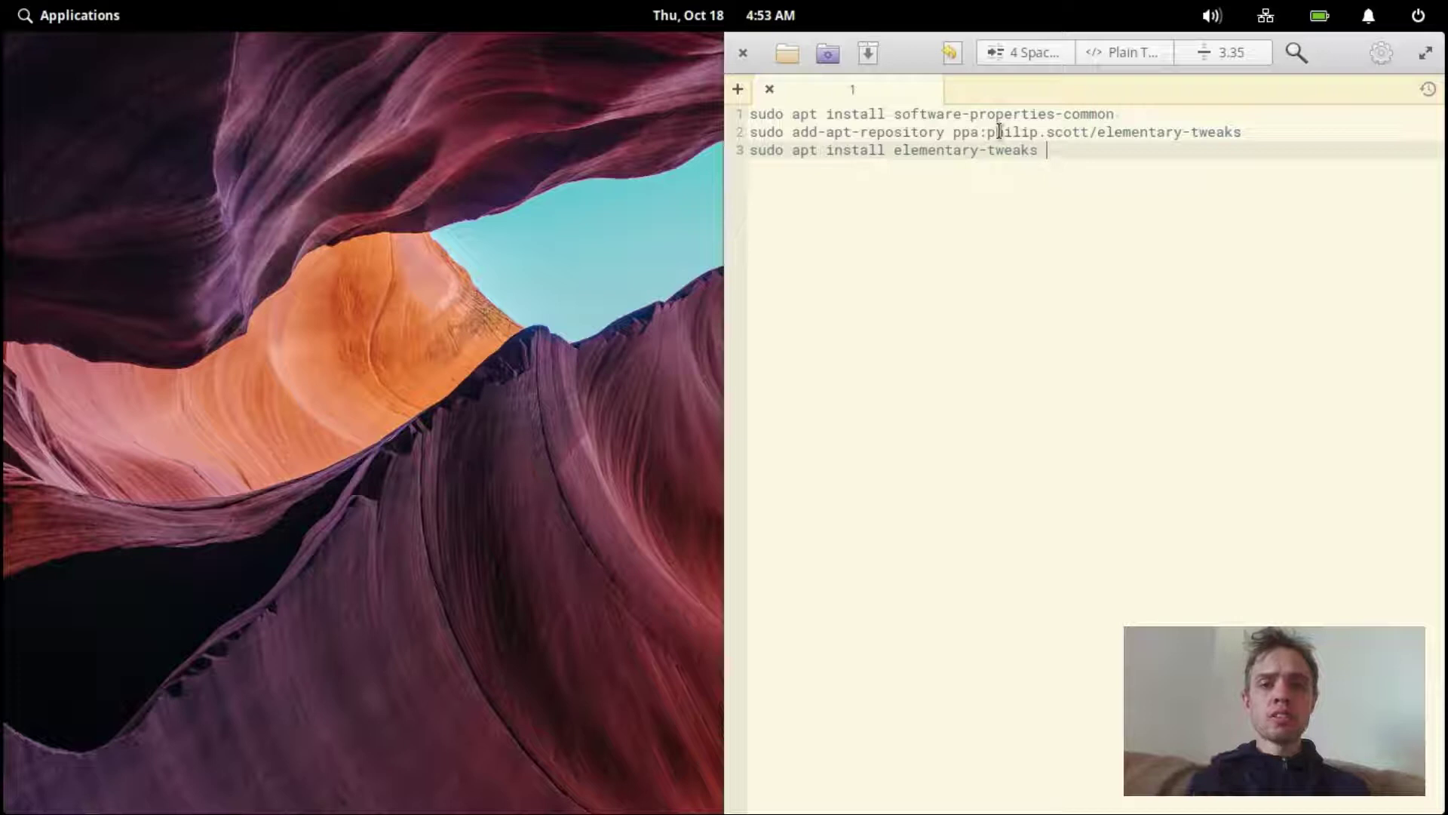
Launch Terminal from Applications and snap it to the left half of the screen.
{"action": "left_click", "coordinate": [95, 16]}
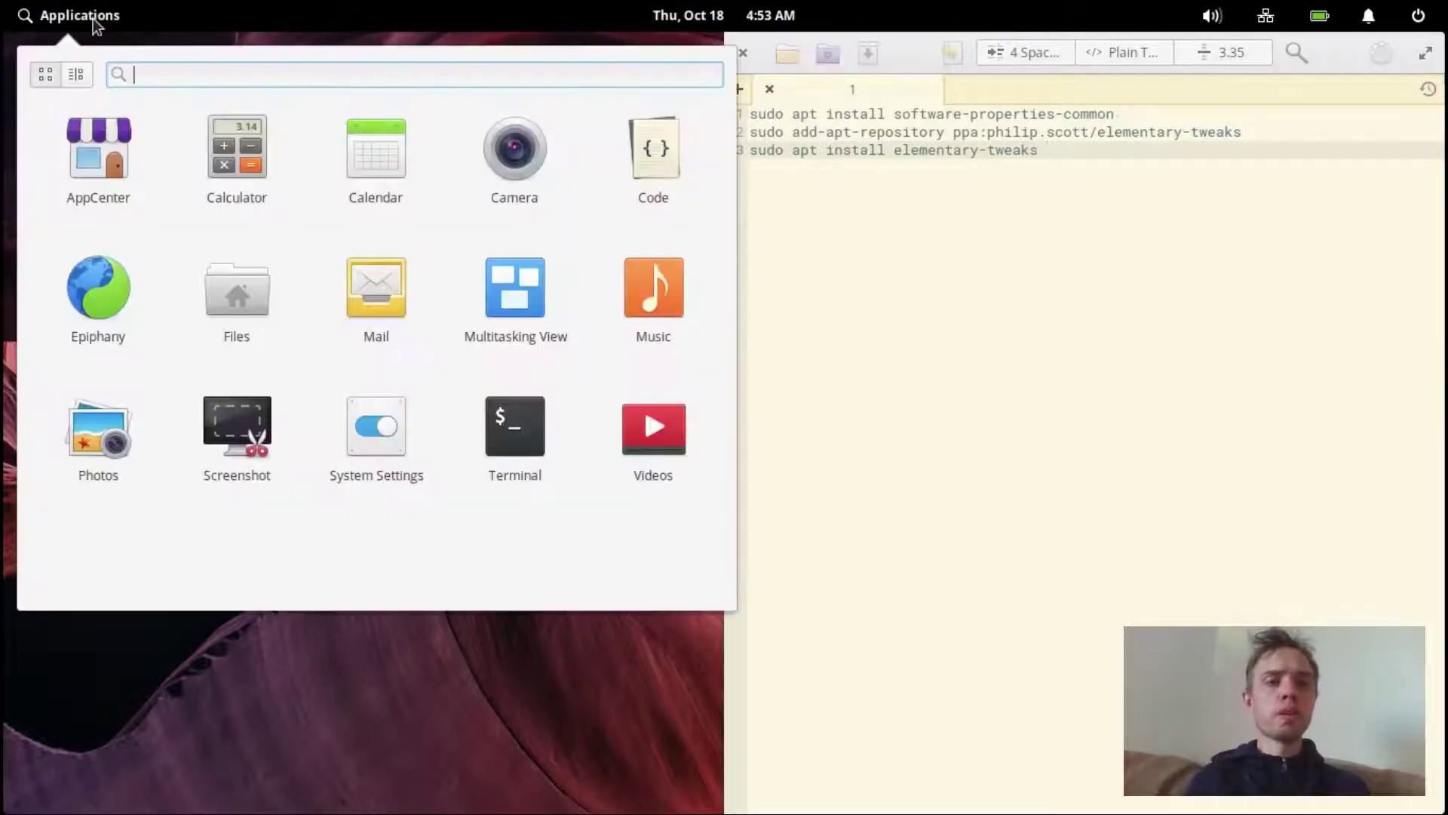
{"action": "left_click", "coordinate": [501, 451]}
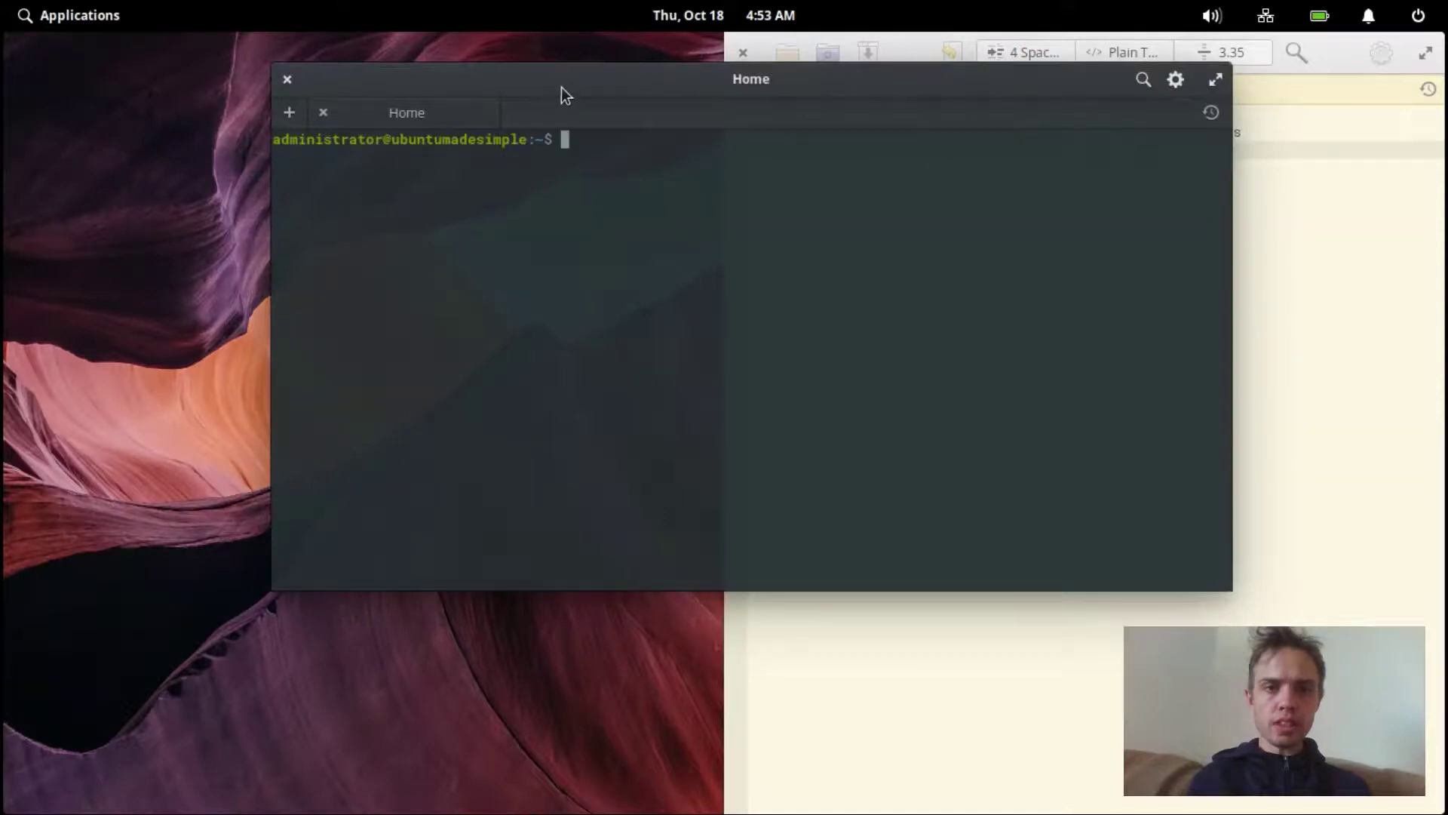
{"action": "left_click_drag", "start_coordinate": [563, 91], "coordinate": [7, 284]}
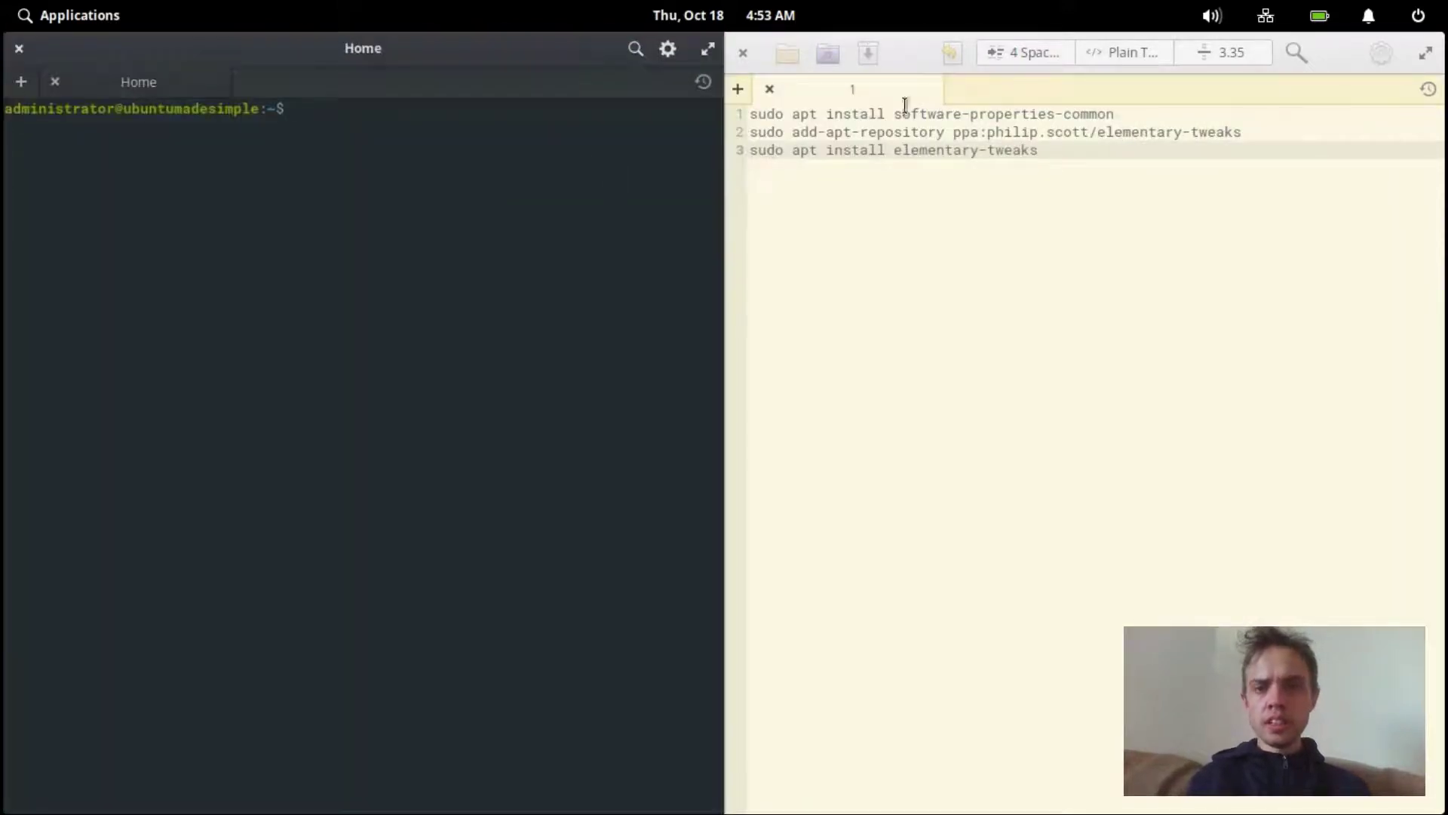
Copy the software-properties-common install command from Code and paste it into Terminal.
{"action": "left_click_drag", "start_coordinate": [1117, 113], "coordinate": [745, 110]}
{"action": "right_click", "coordinate": [773, 111]}
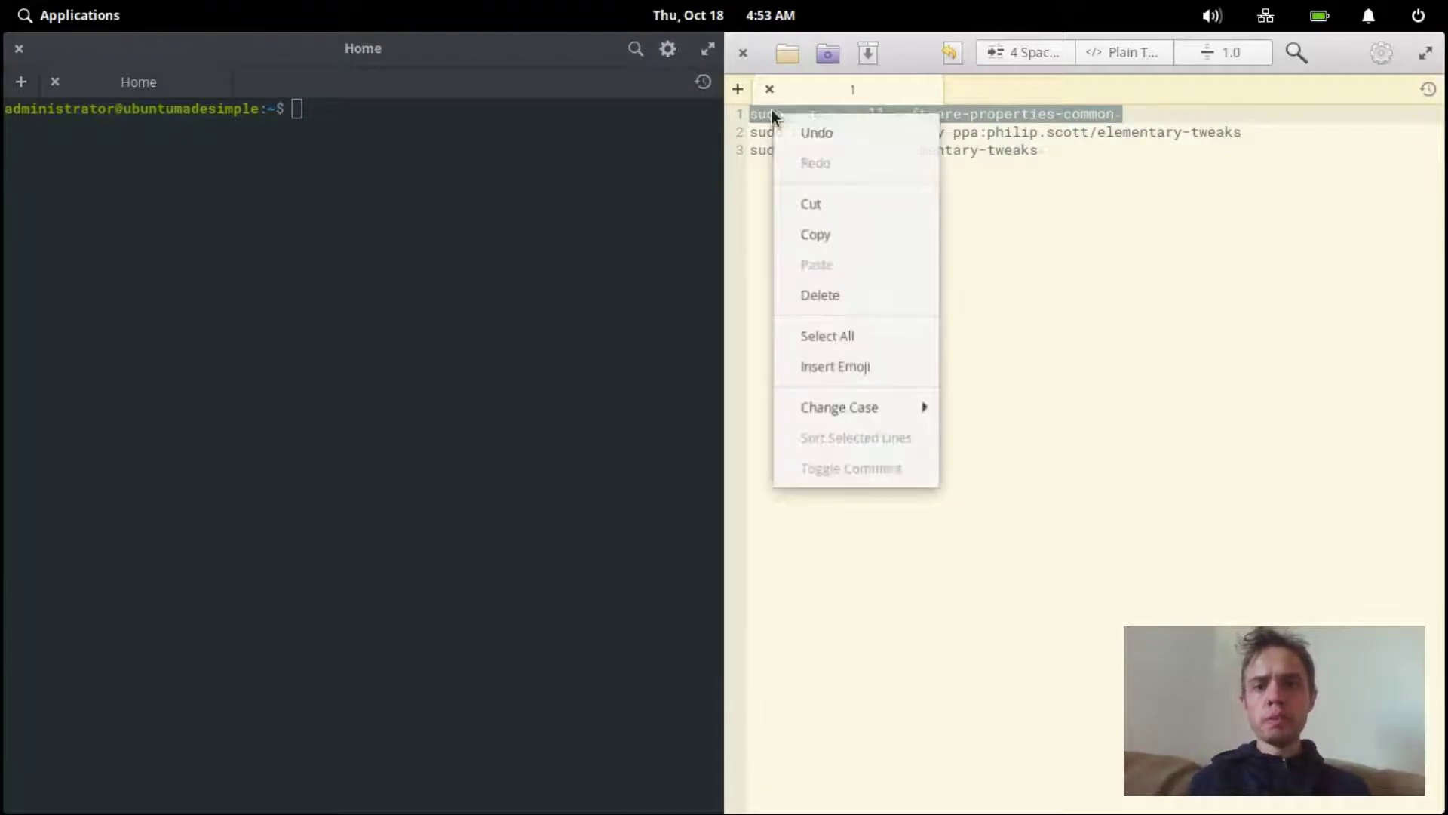
{"action": "left_click", "coordinate": [792, 228]}
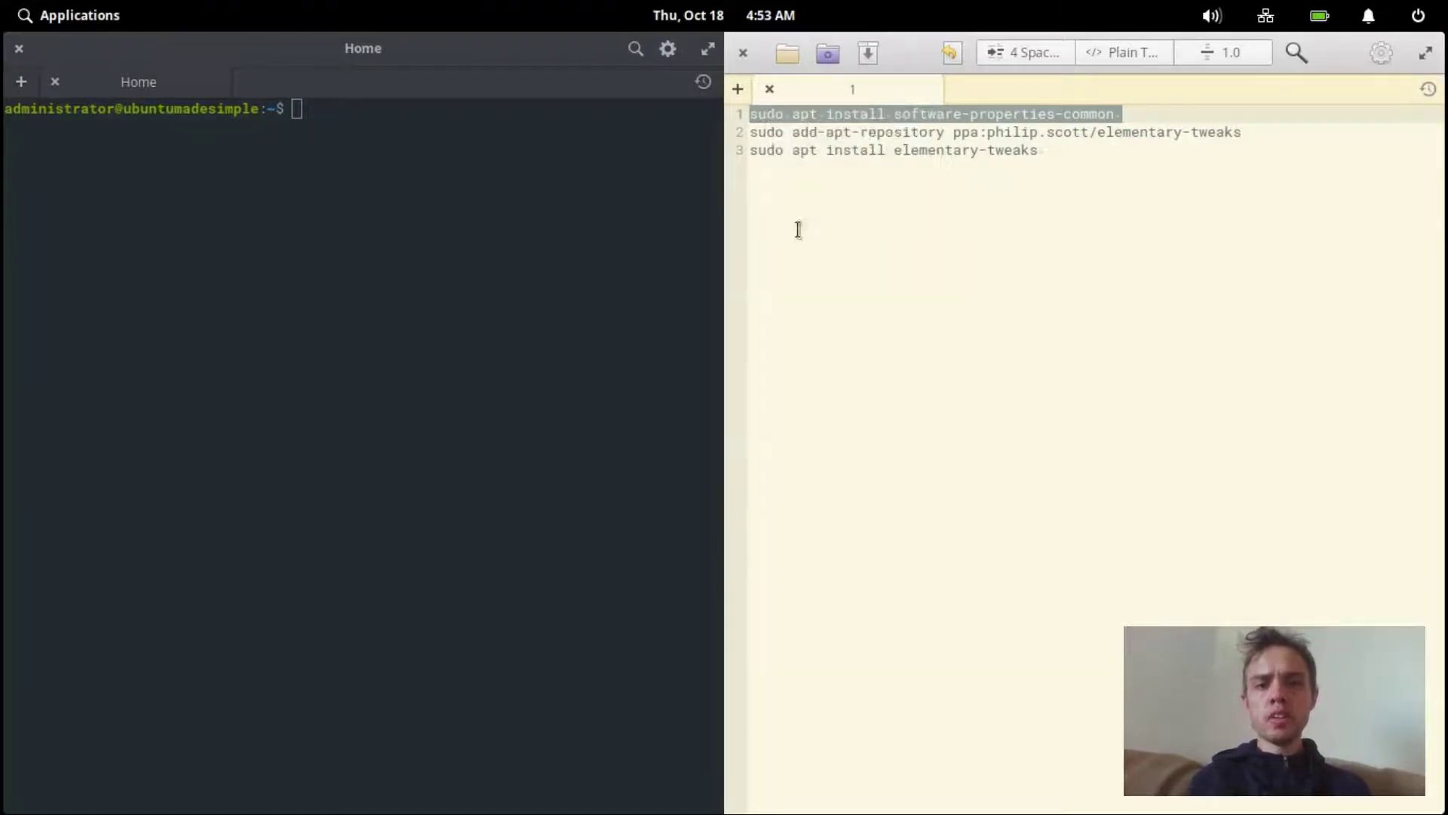
{"action": "right_click", "coordinate": [573, 148]}
{"action": "left_click", "coordinate": [601, 207]}
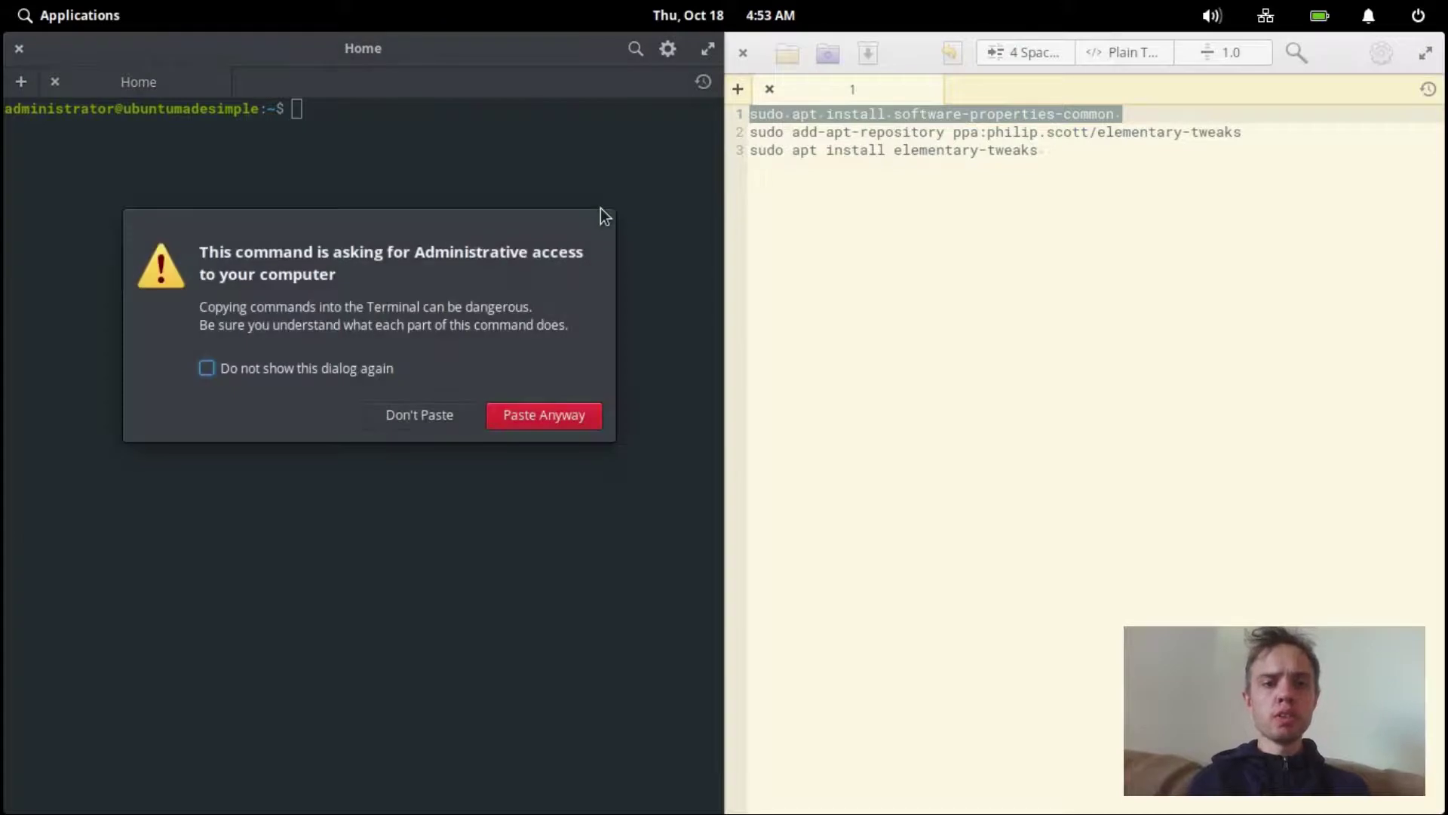
{"action": "left_click", "coordinate": [578, 415]}
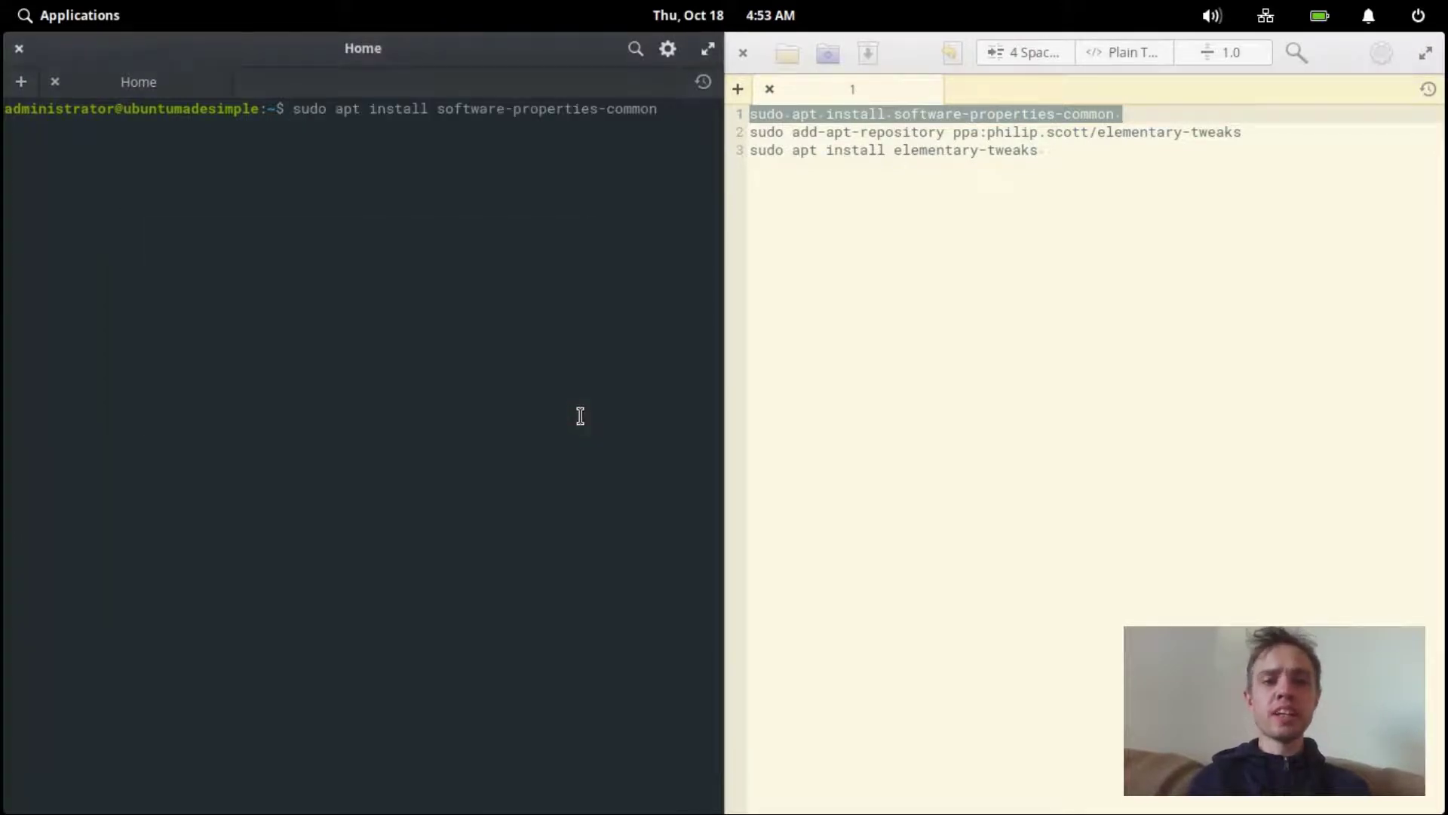
Run the install command, enter the sudo password, and confirm with Y.
{"action": "key", "text": "Return"}
{"action": "type", "text": "******"}
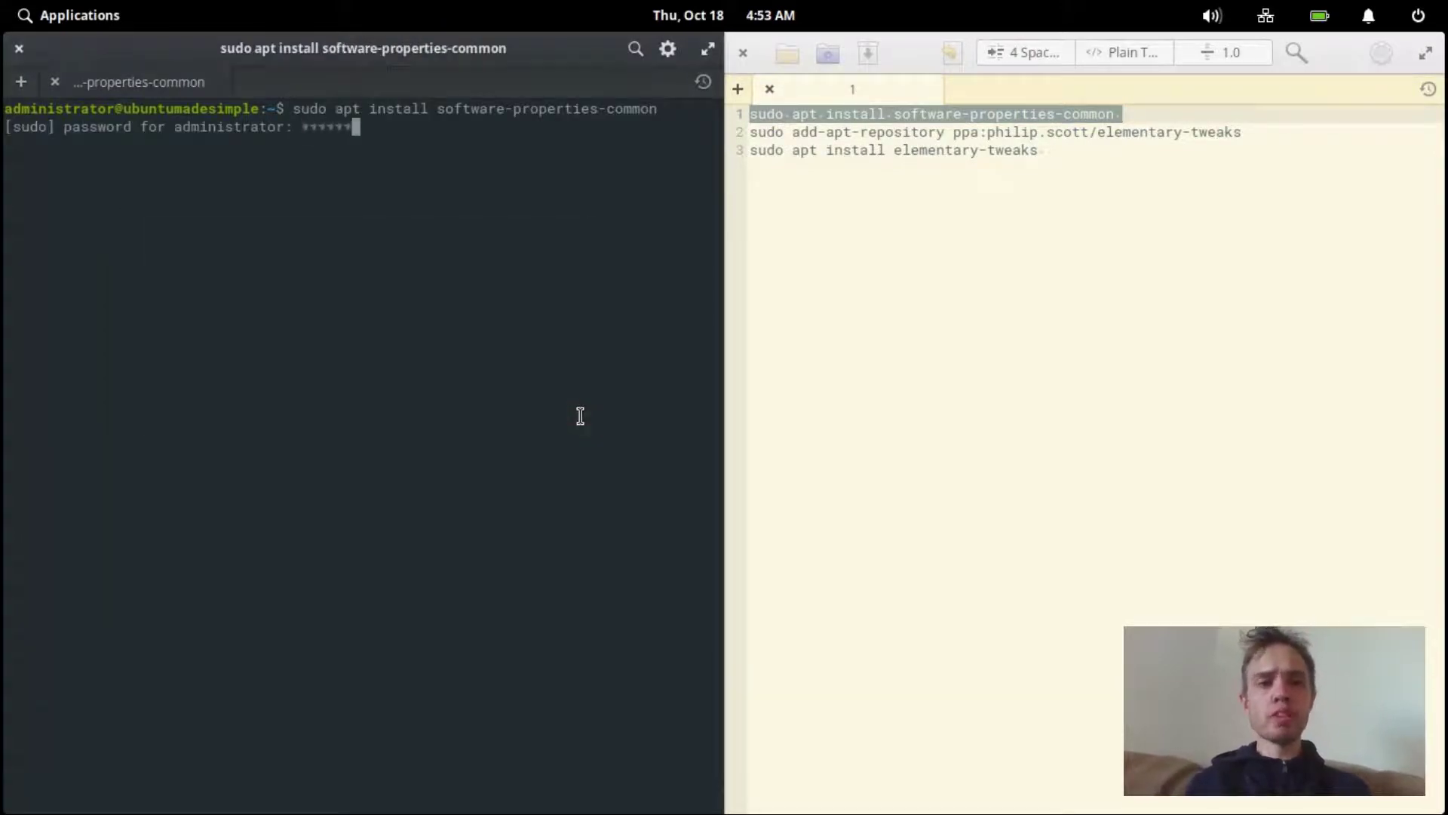
{"action": "key", "text": "Return"}
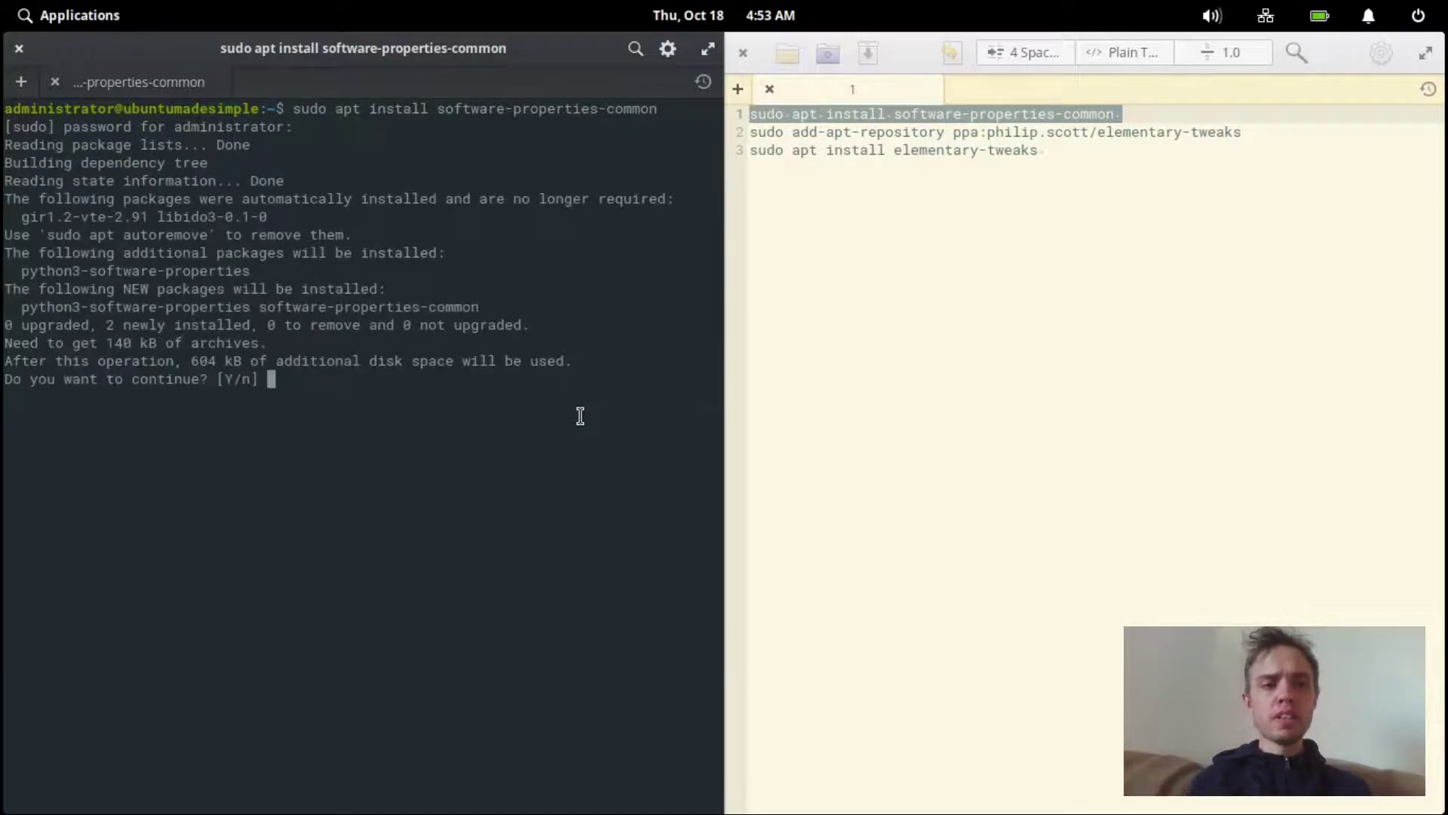
{"action": "key", "text": "Return"}
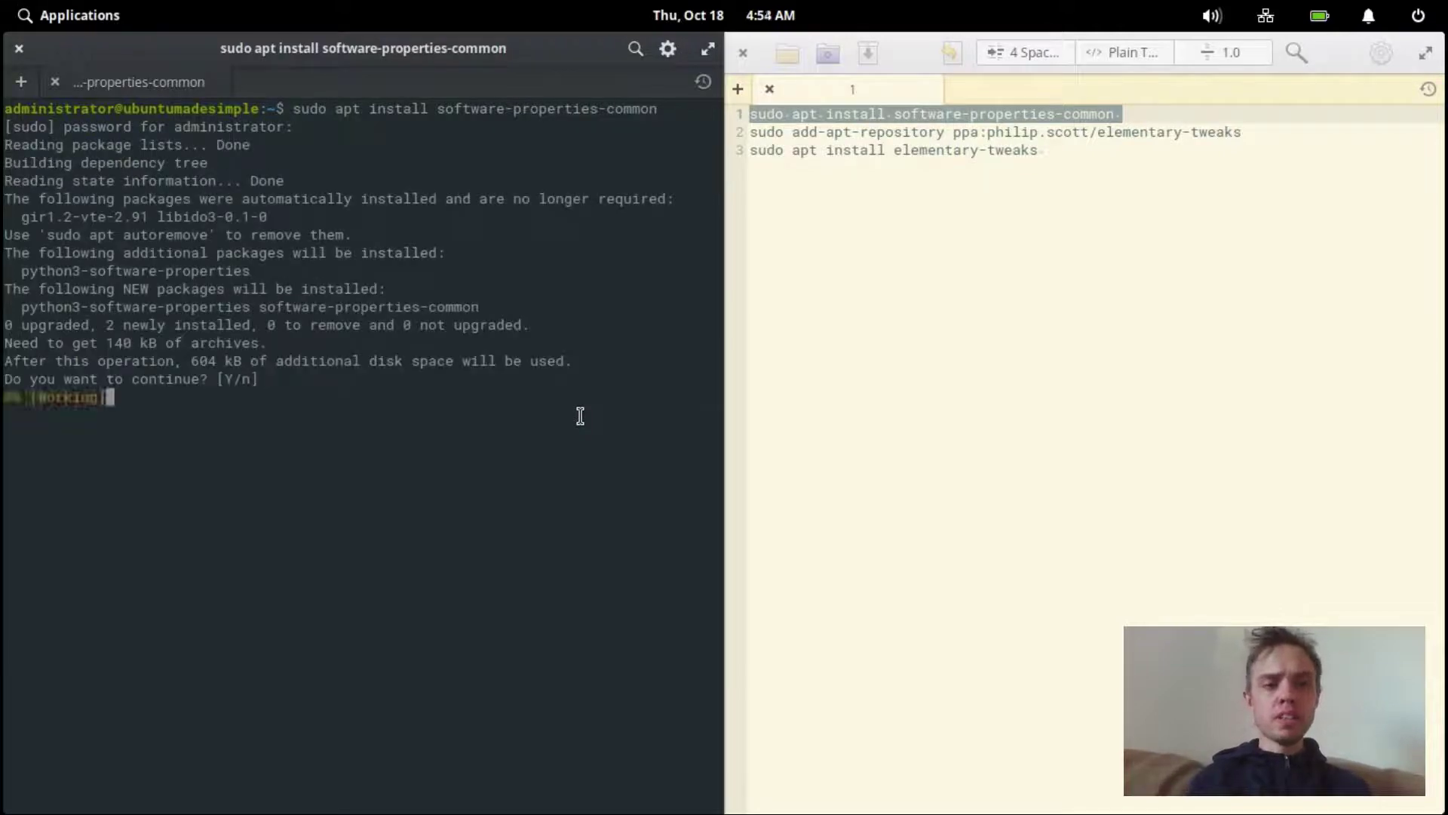
Copy the add-apt-repository command for the philip.scott/elementary-tweaks PPA from line 2 in Code.
{"action": "left_click", "coordinate": [1240, 135]}
{"action": "left_click_drag", "start_coordinate": [1239, 134], "coordinate": [745, 135]}
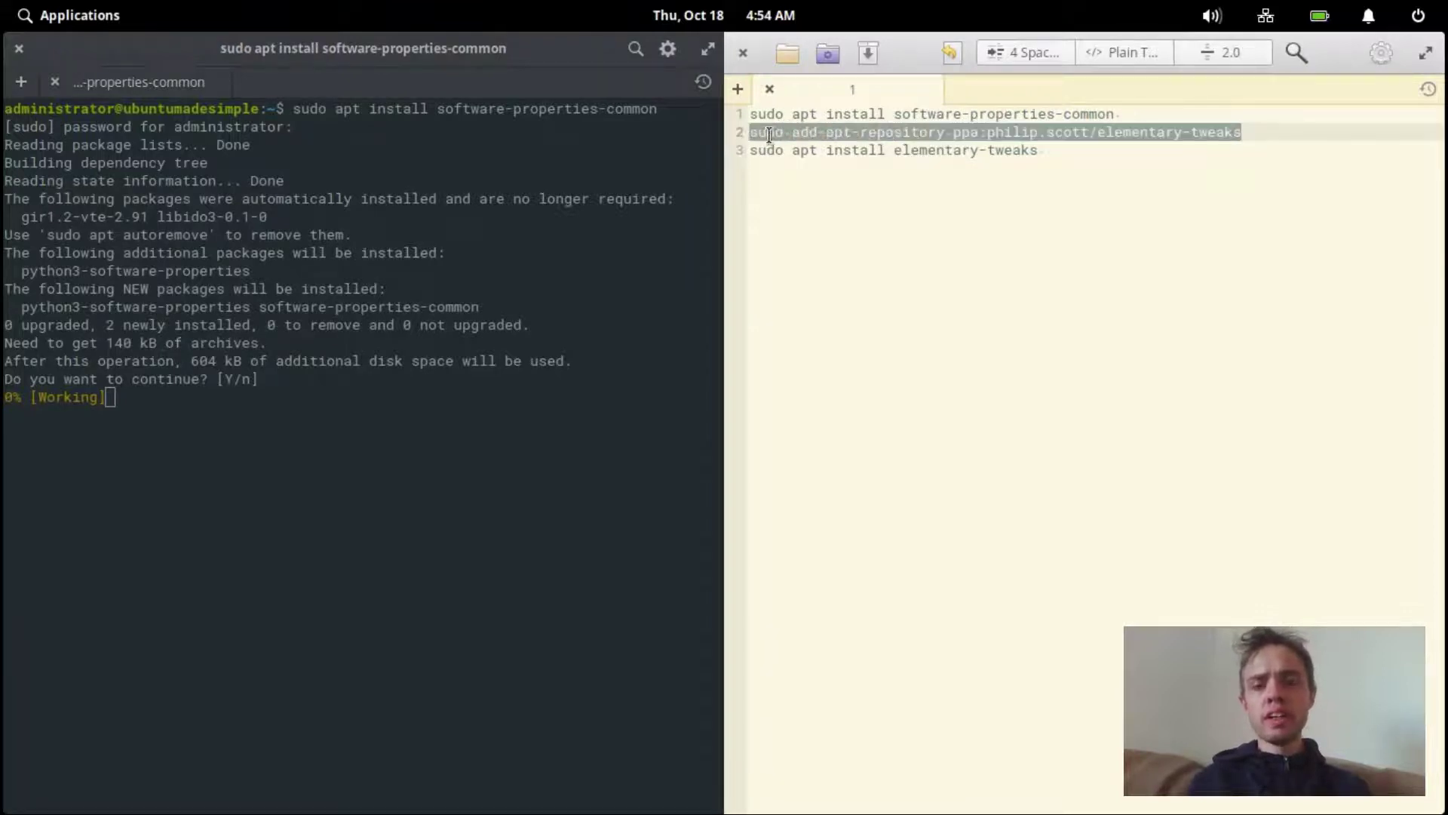
{"action": "right_click", "coordinate": [768, 134]}
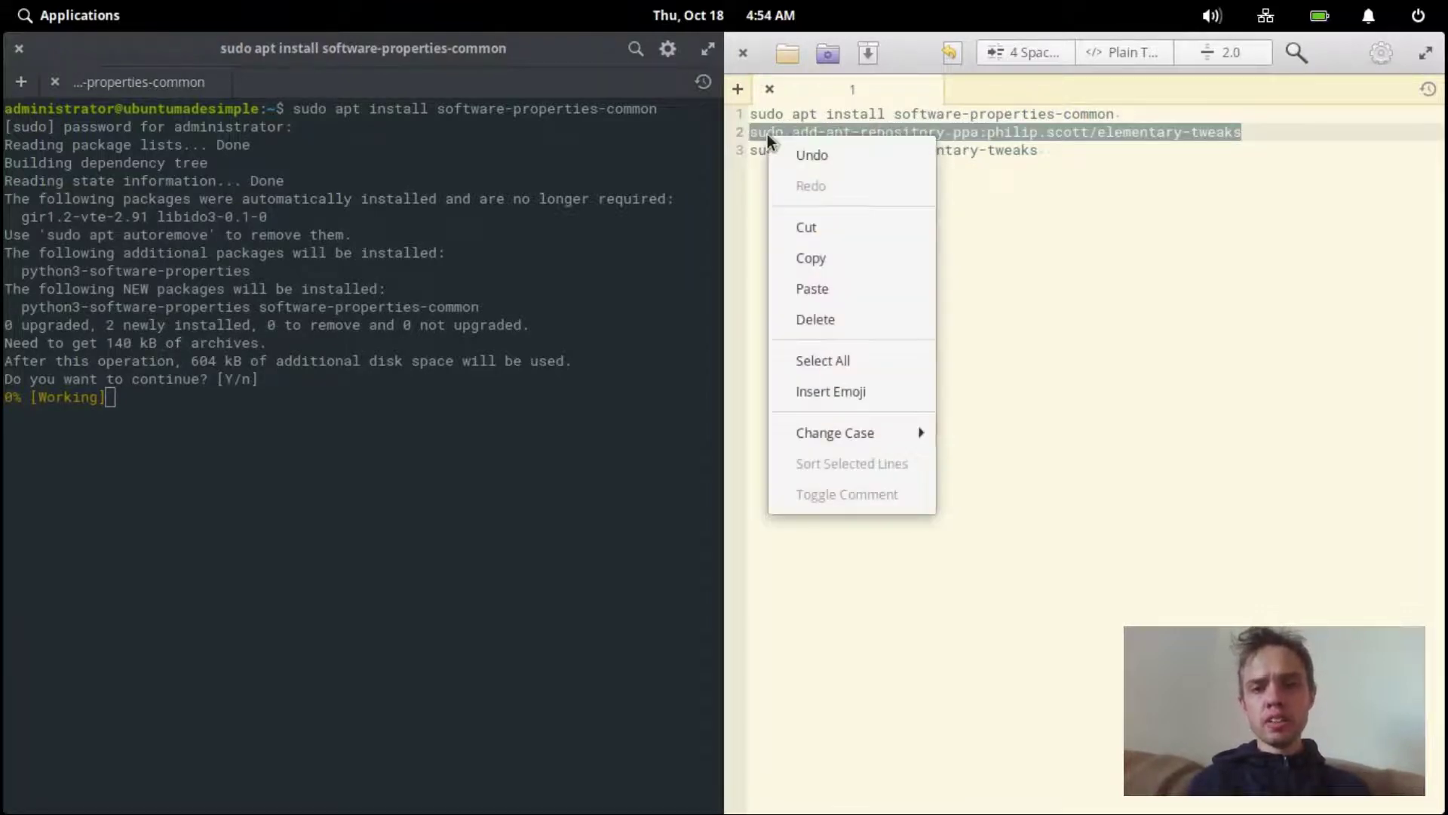
{"action": "left_click", "coordinate": [800, 261]}
{"action": "left_click", "coordinate": [427, 501]}
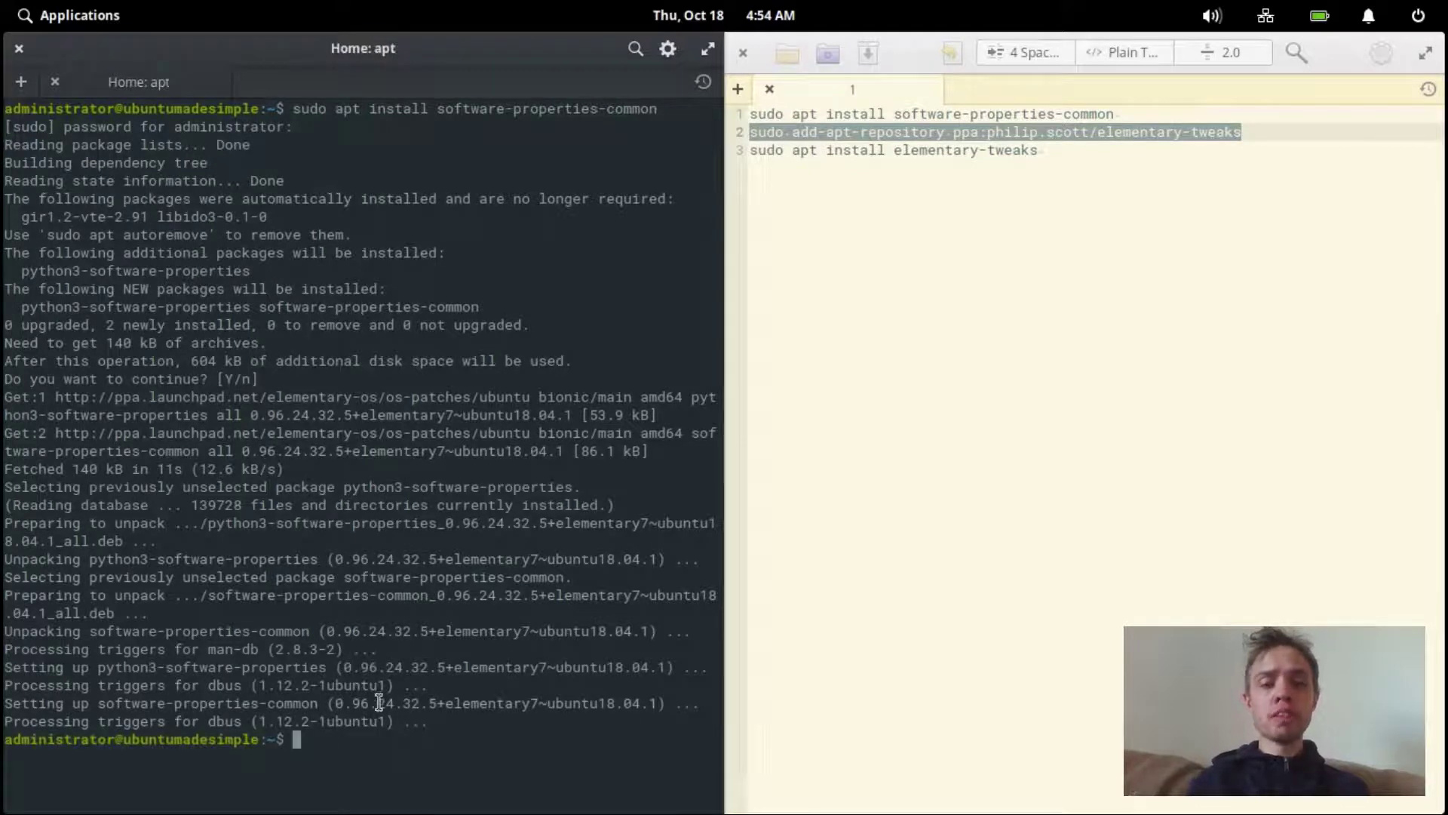
Paste the PPA command into Terminal and run it, confirming to continue.
{"action": "right_click", "coordinate": [374, 744]}
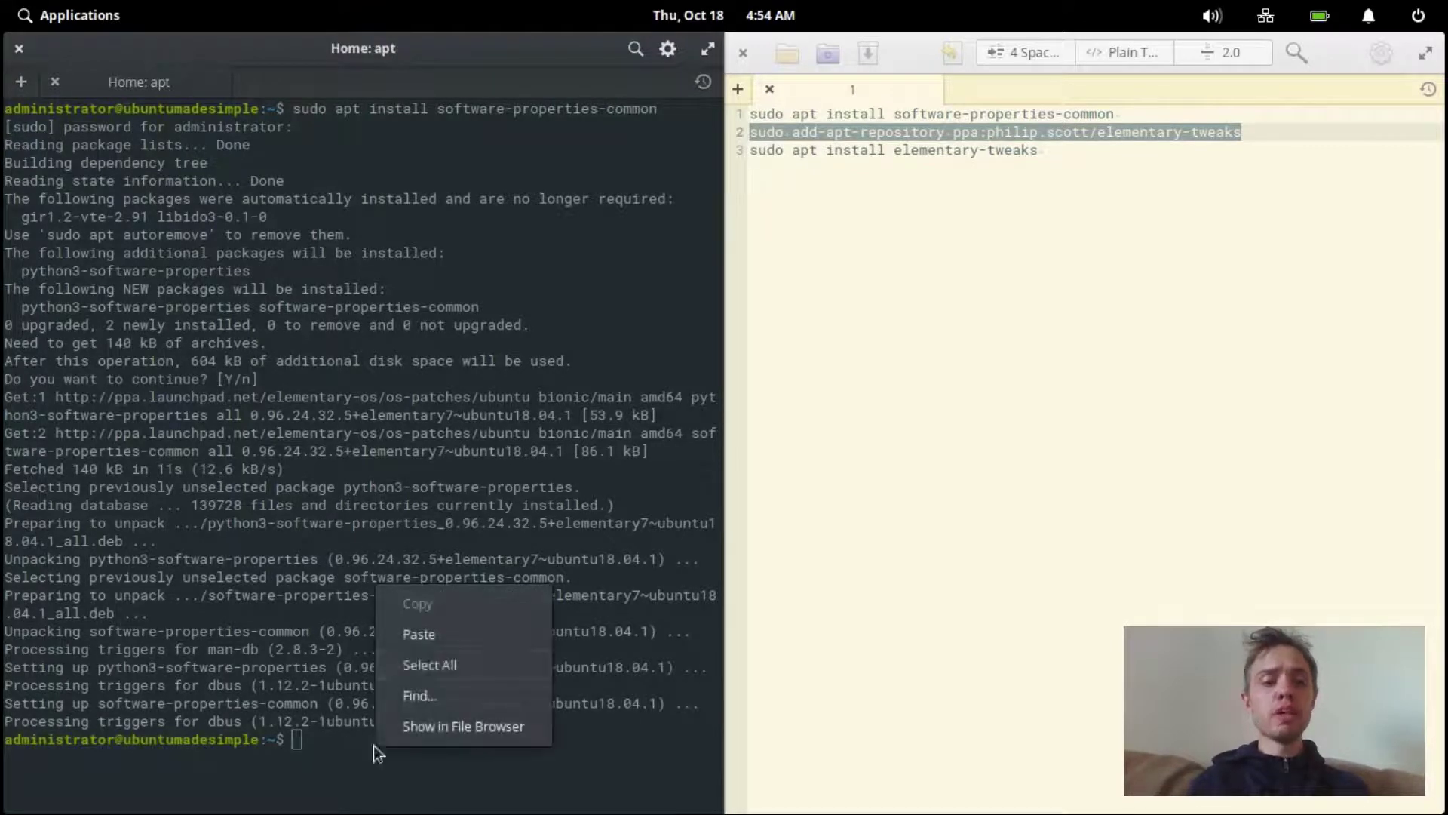
{"action": "left_click", "coordinate": [430, 636]}
{"action": "key", "text": "Return"}
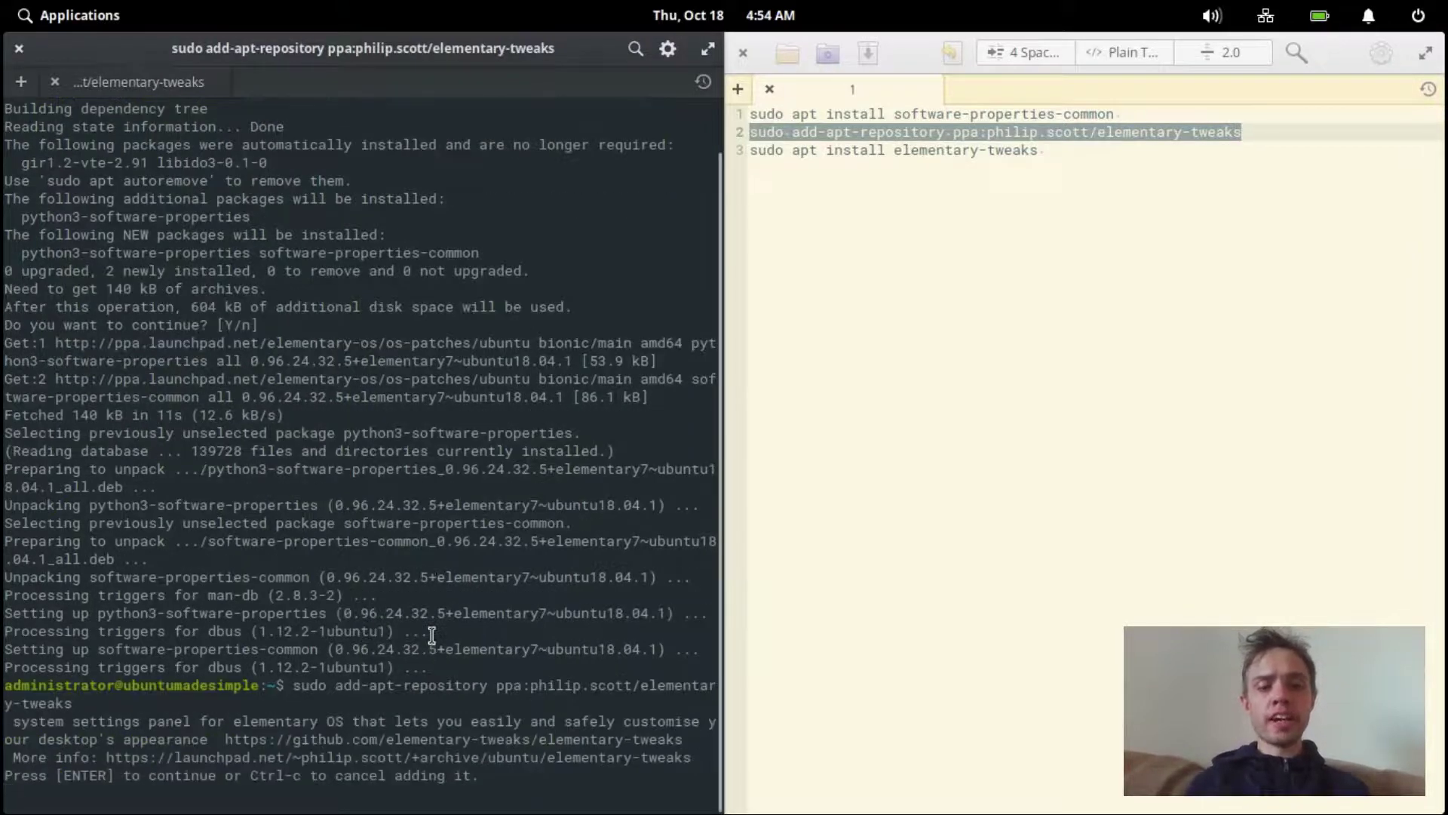
{"action": "key", "text": "Return"}
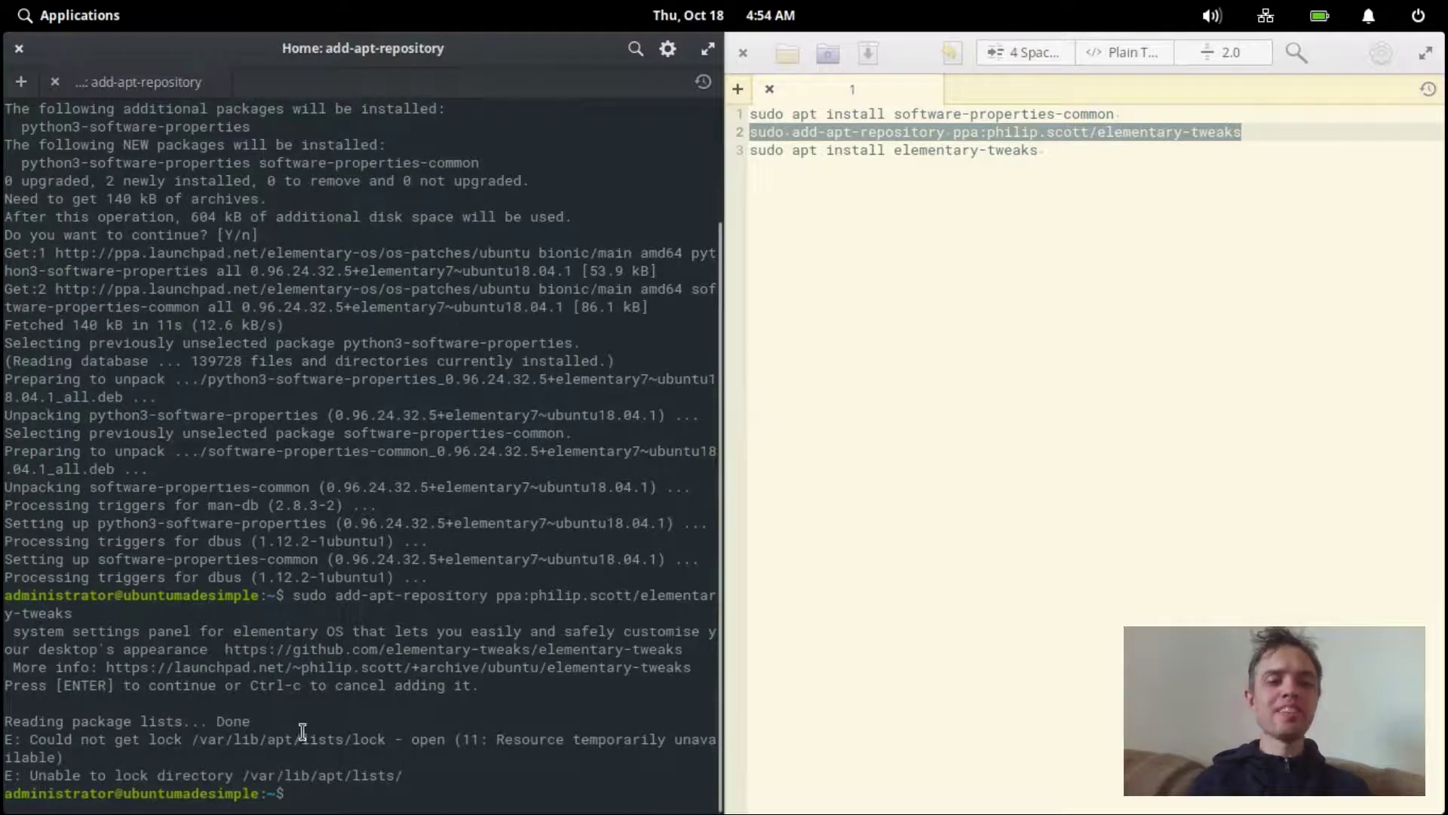
Close the editor and terminal windows, then choose Shut Down from the power menu.
{"action": "left_click", "coordinate": [742, 55]}
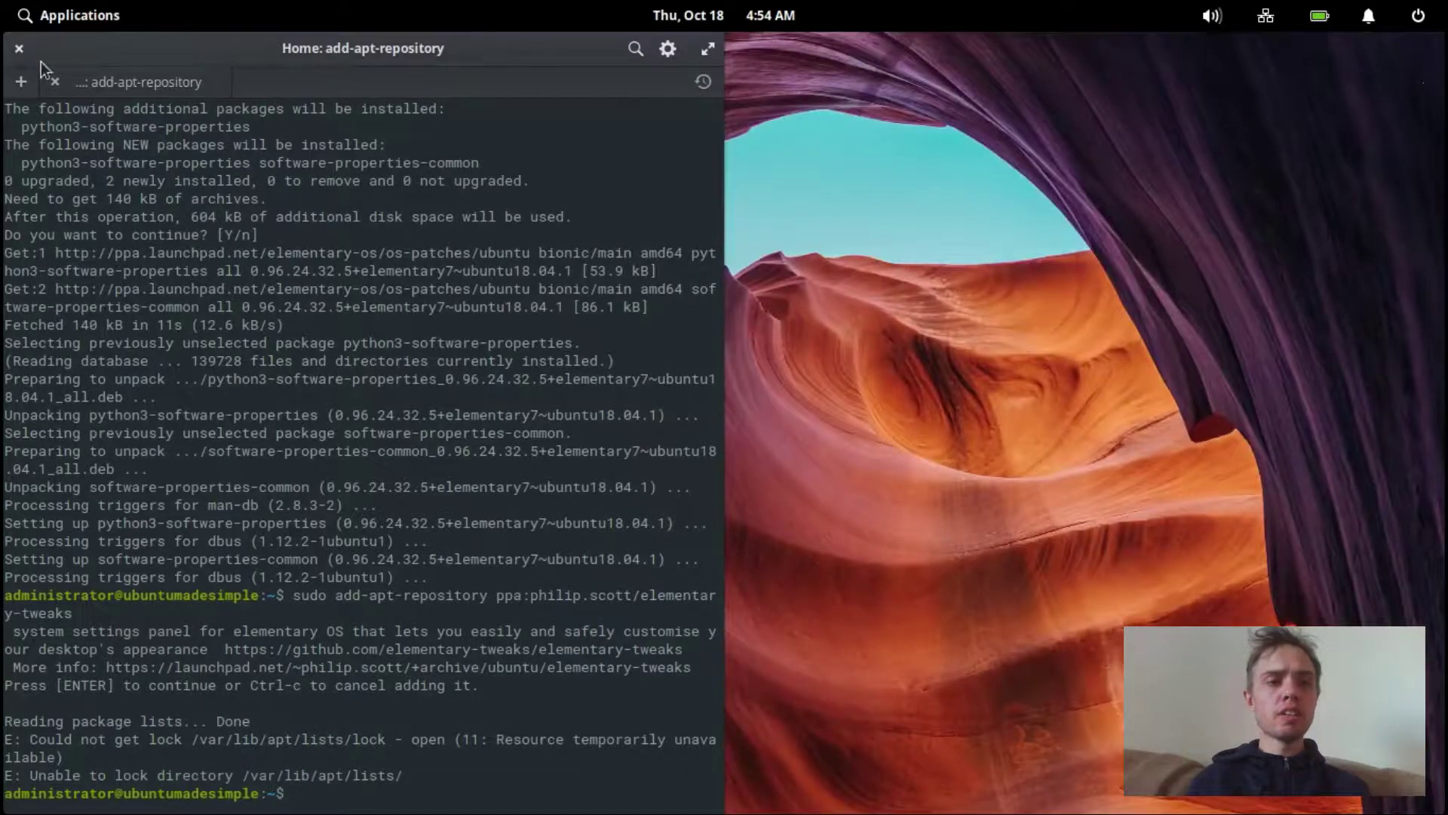
{"action": "left_click", "coordinate": [19, 51]}
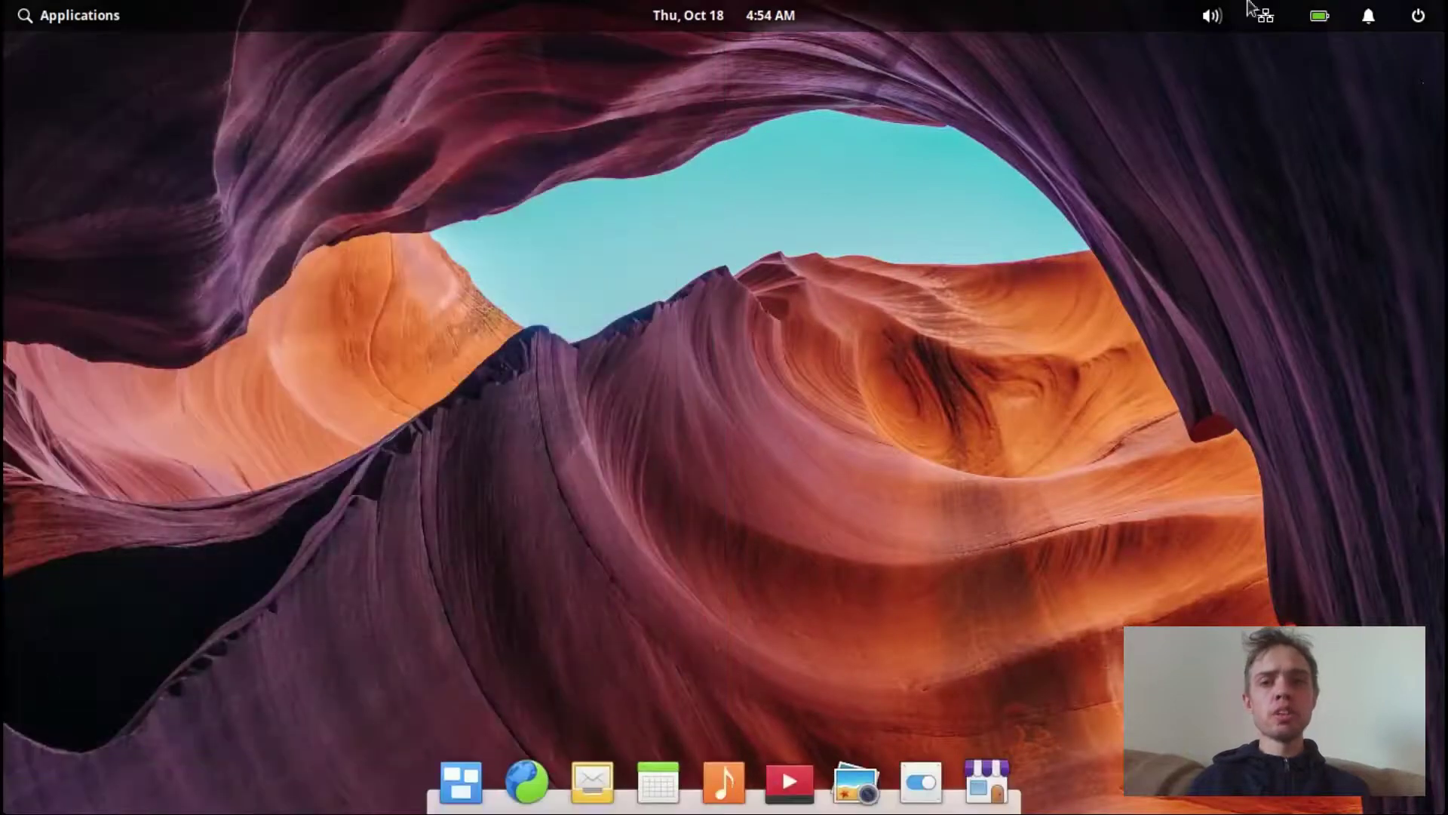
{"action": "left_click", "coordinate": [1415, 18]}
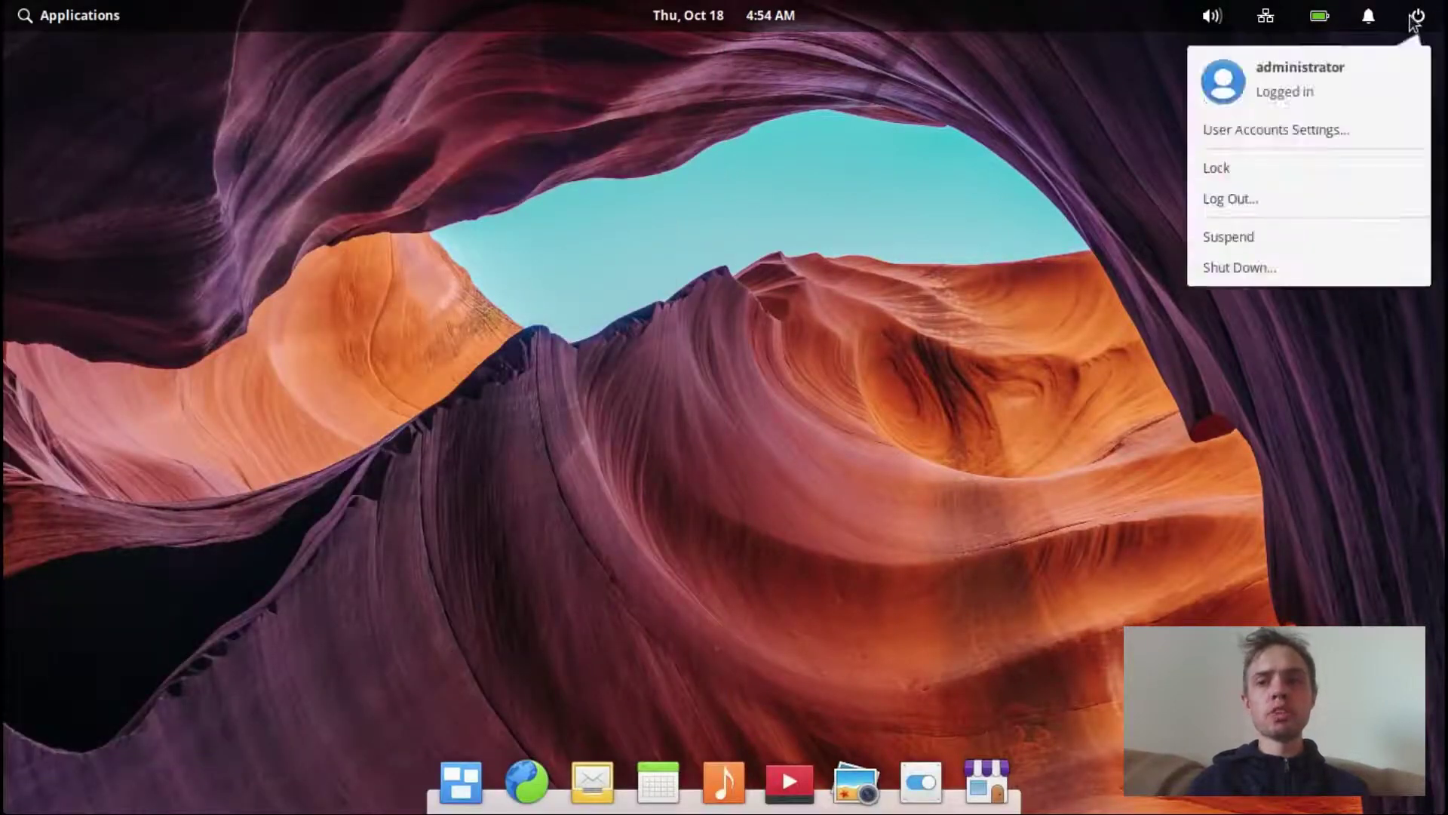
{"action": "left_click", "coordinate": [1265, 269]}
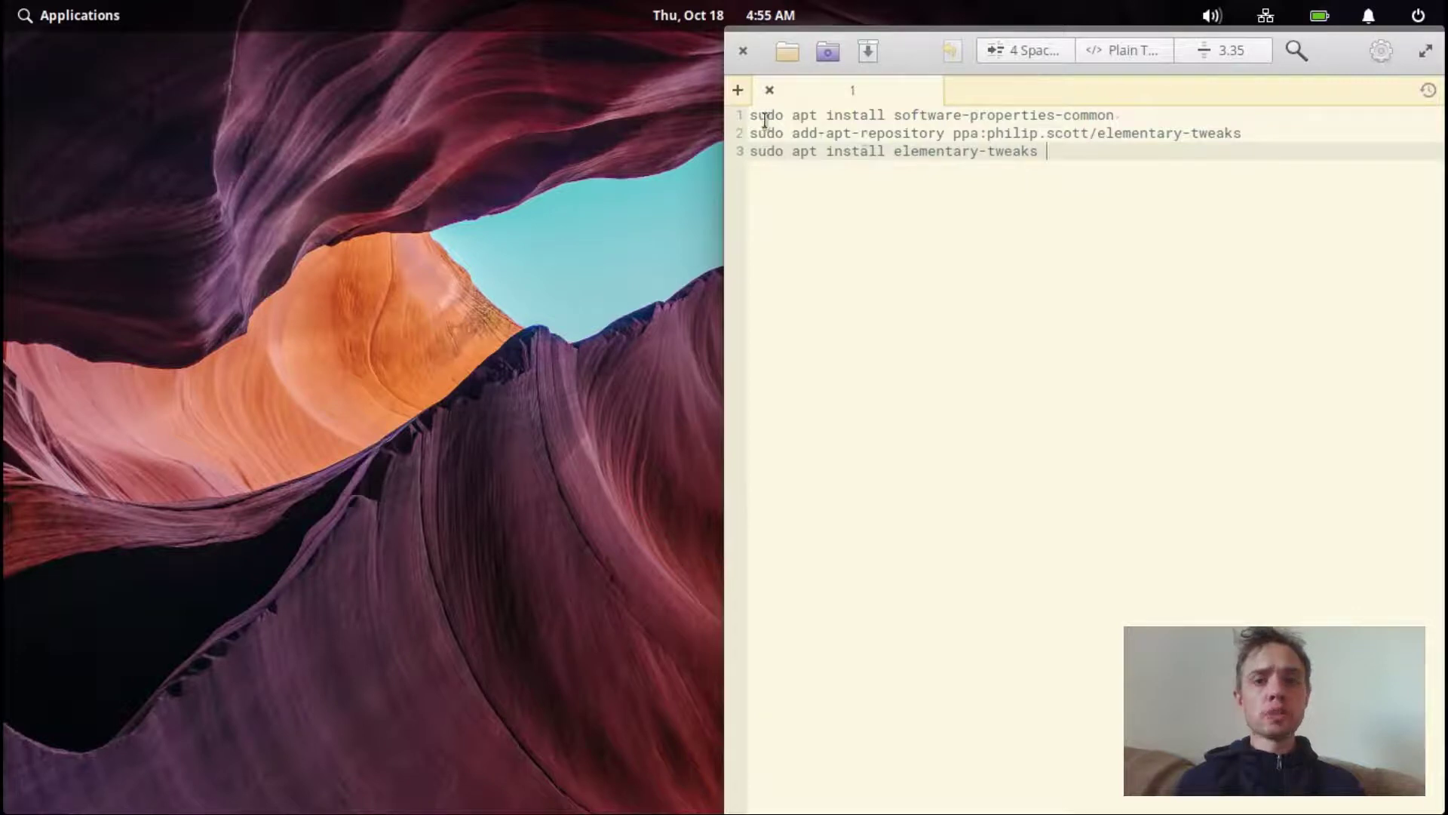
Open a new Terminal and run sudo apt update with the administrator password.
{"action": "left_click", "coordinate": [113, 20]}
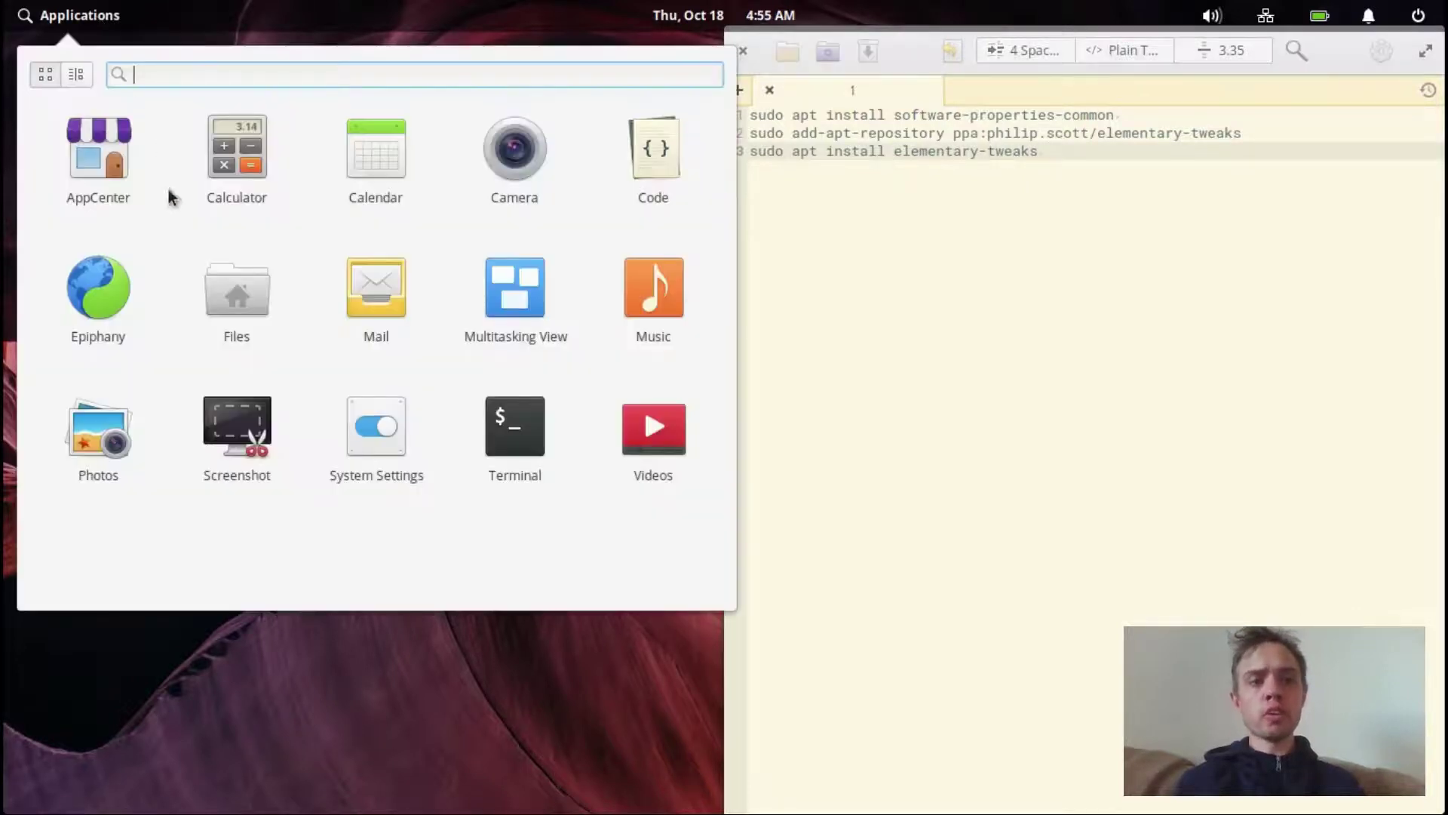
{"action": "left_click", "coordinate": [510, 436]}
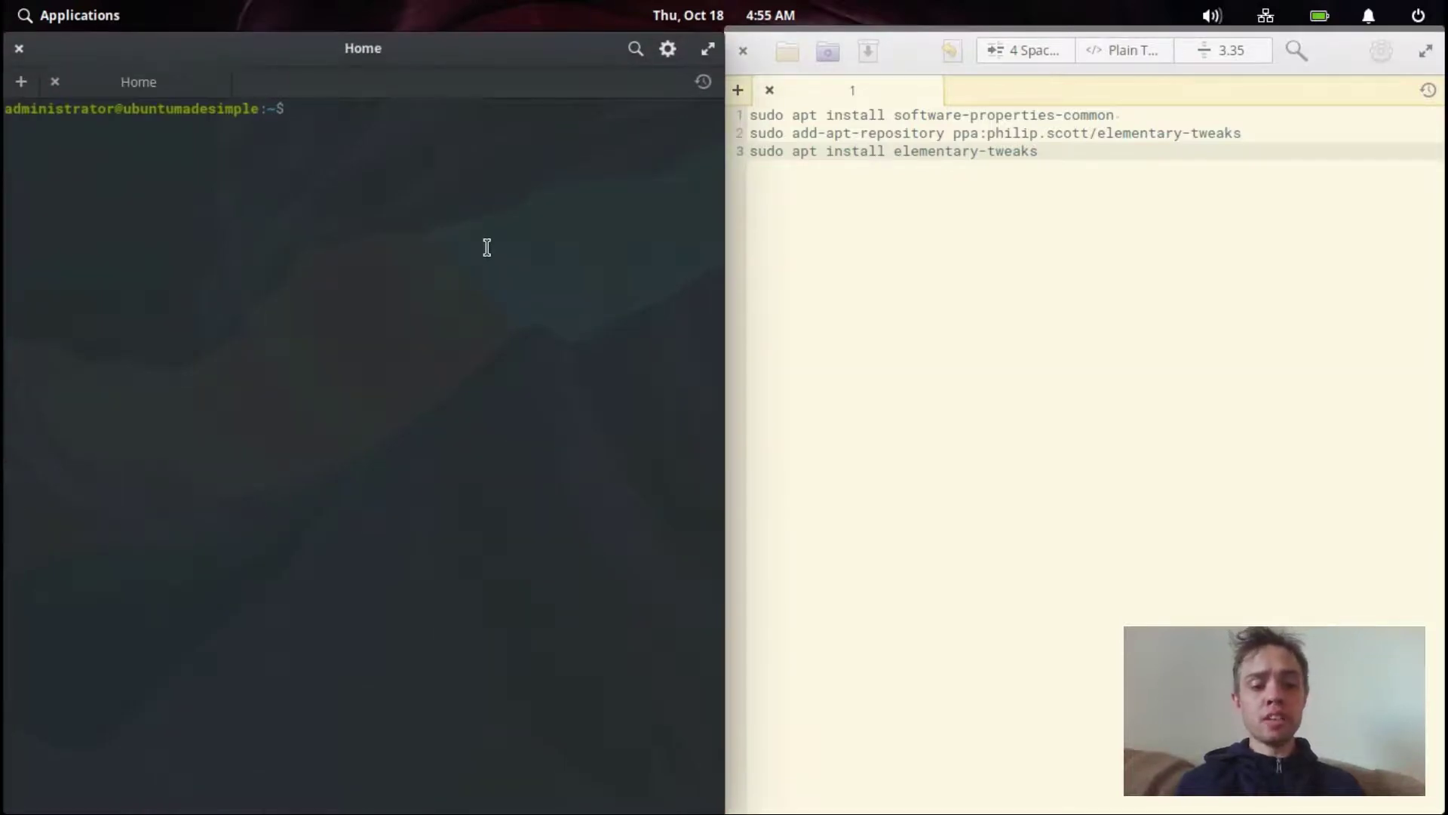
{"action": "type", "text": "sud"}
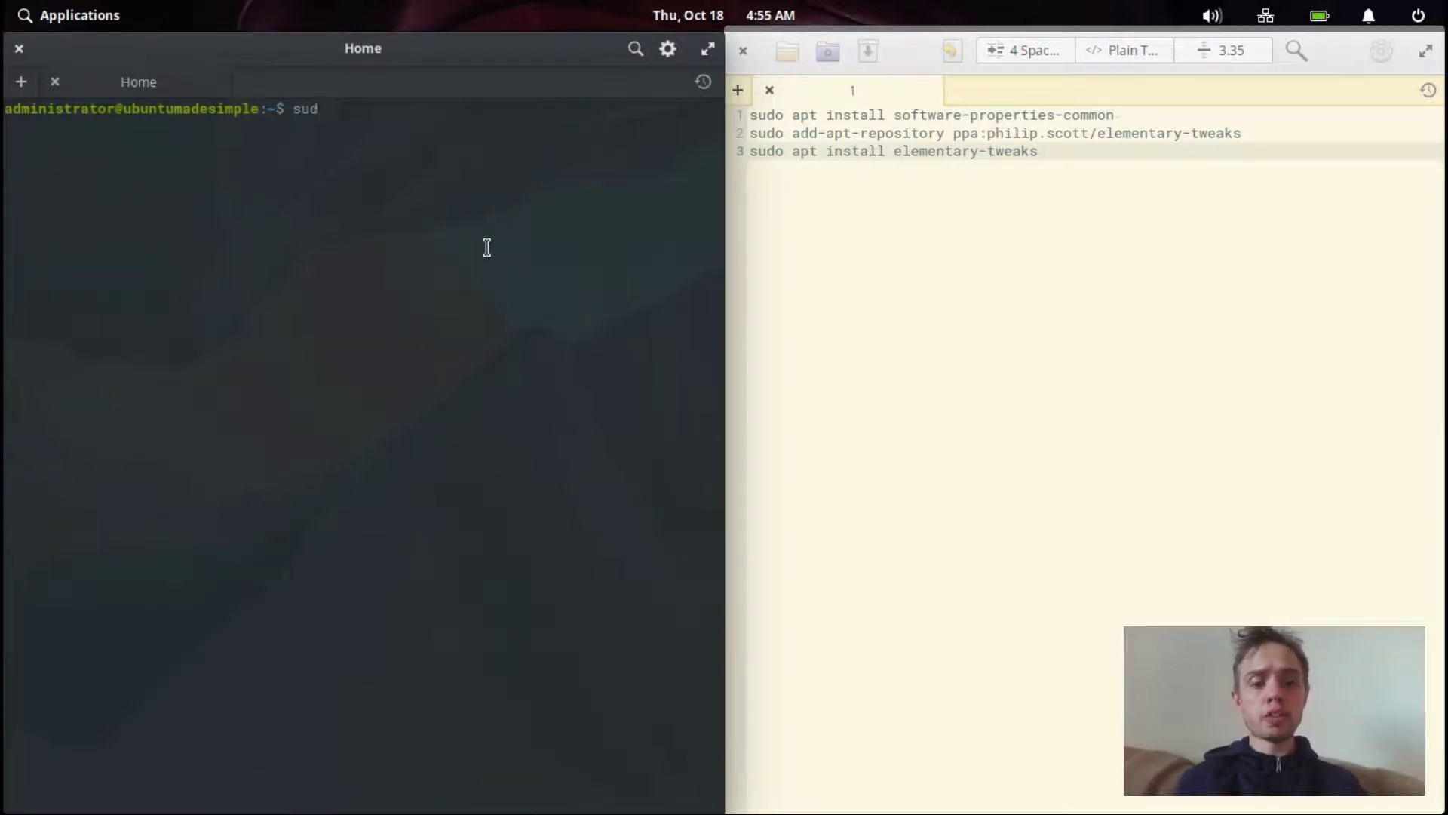
{"action": "type", "text": "o ap"}
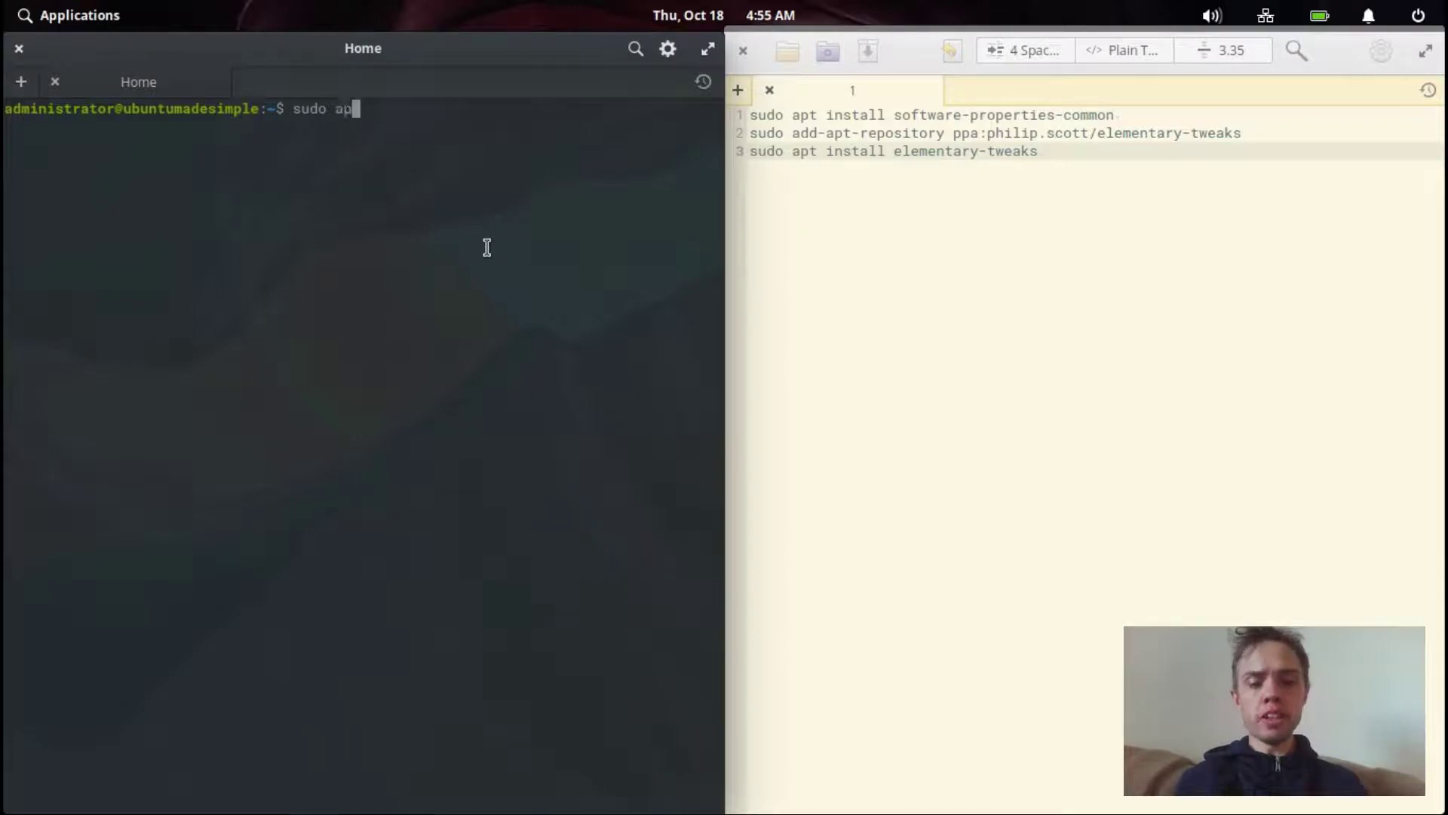
{"action": "type", "text": "t update"}
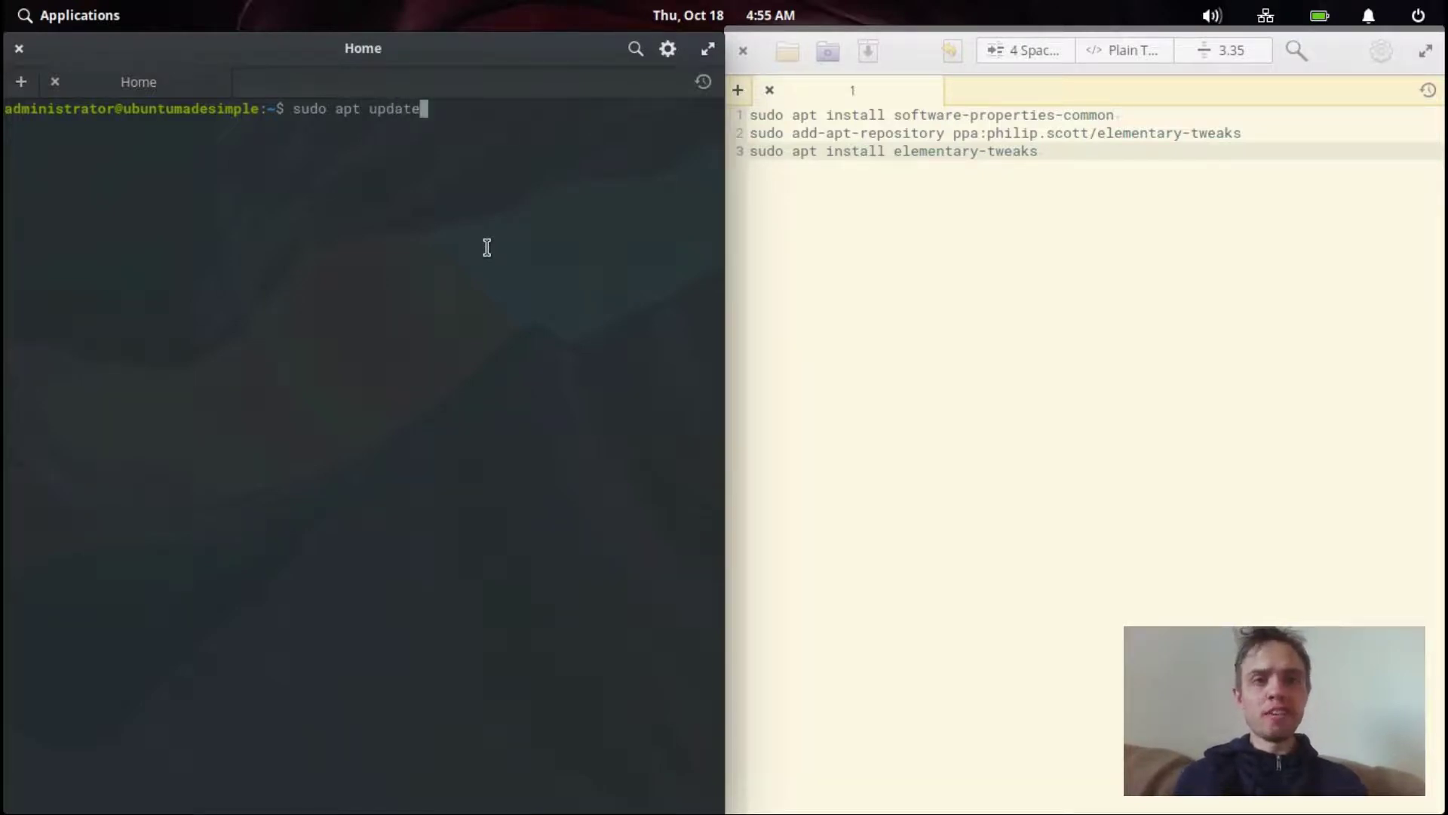
{"action": "key", "text": "Return"}
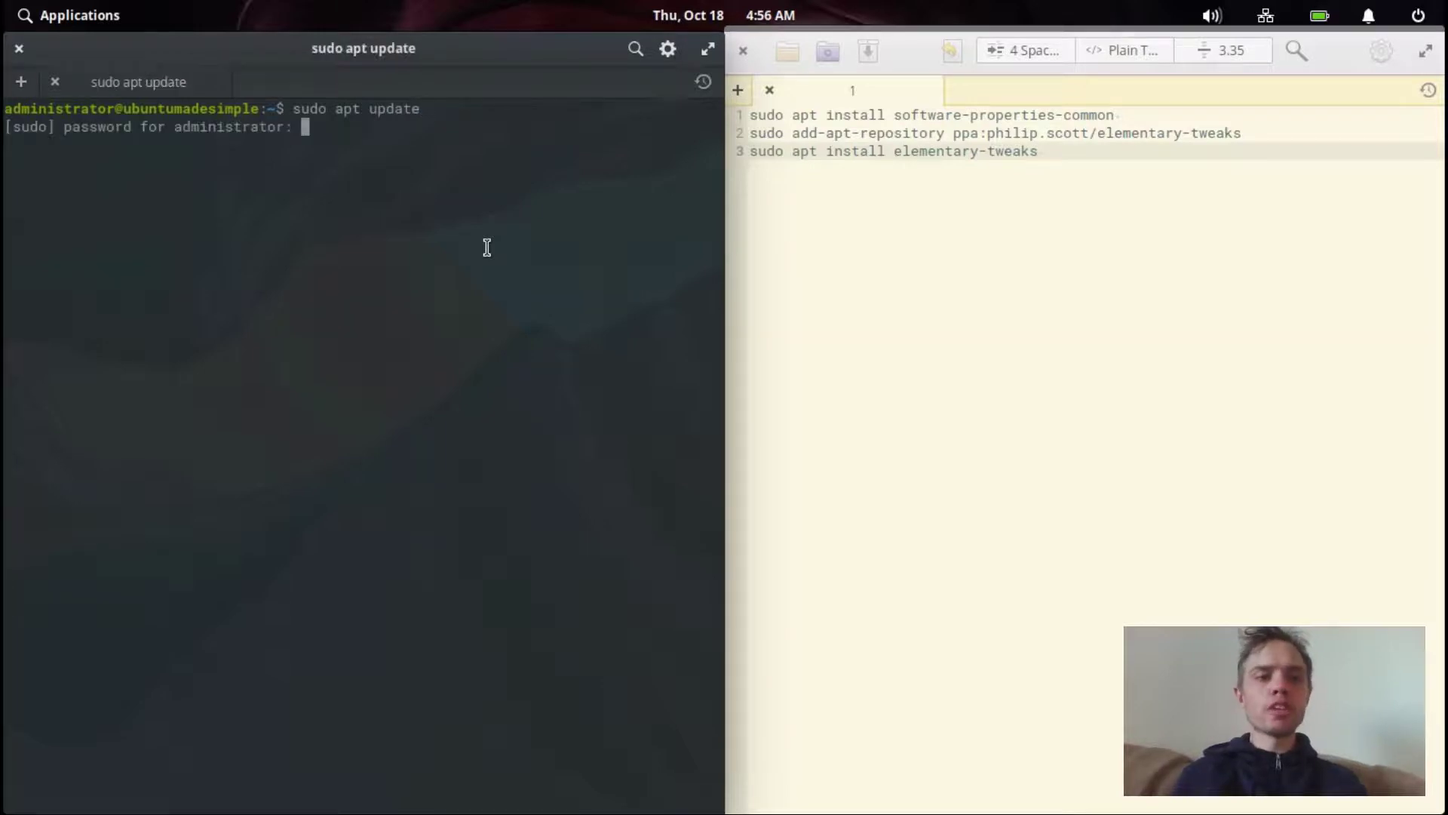
{"action": "type", "text": "*******"}
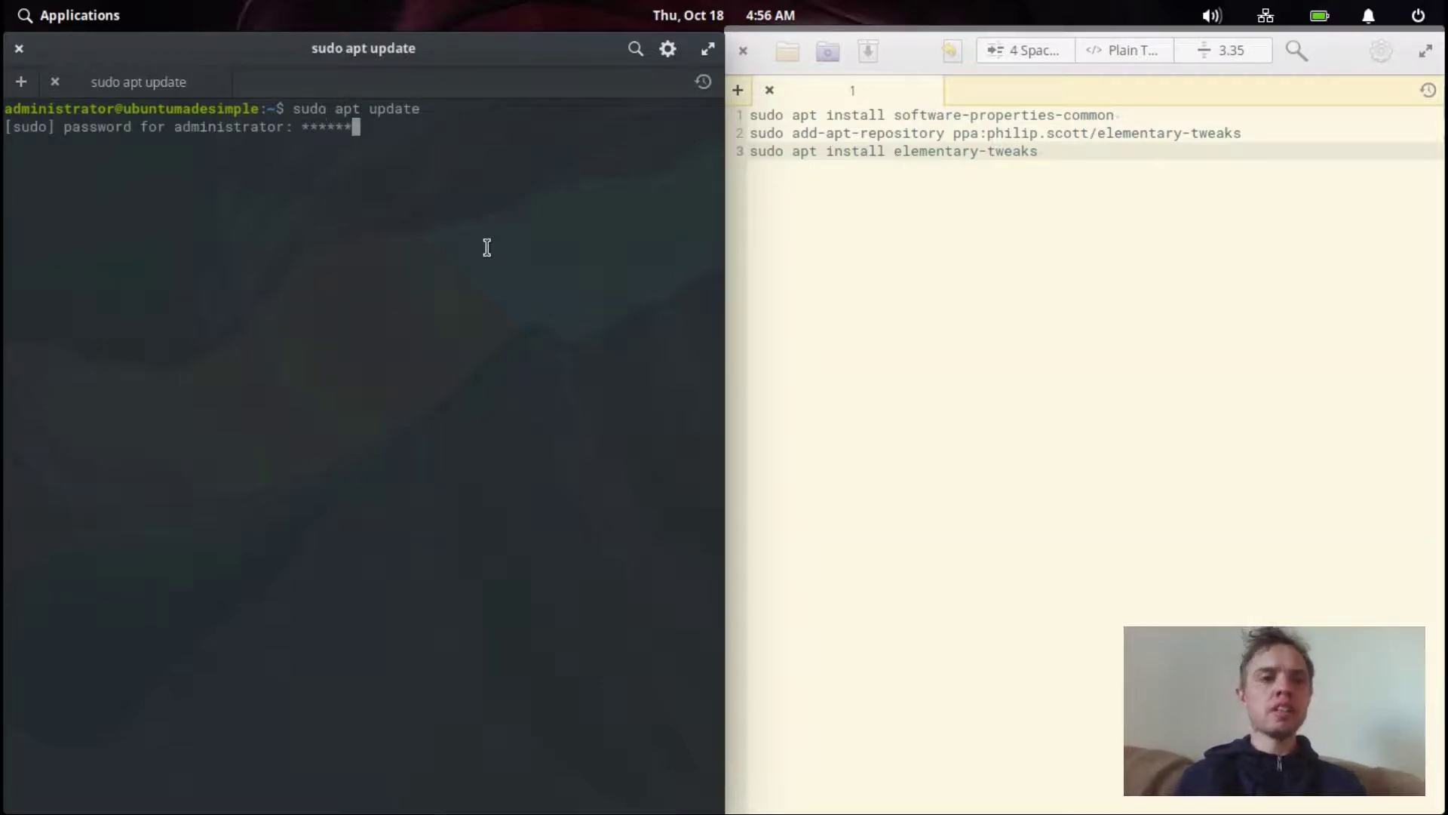
{"action": "key", "text": "Return"}
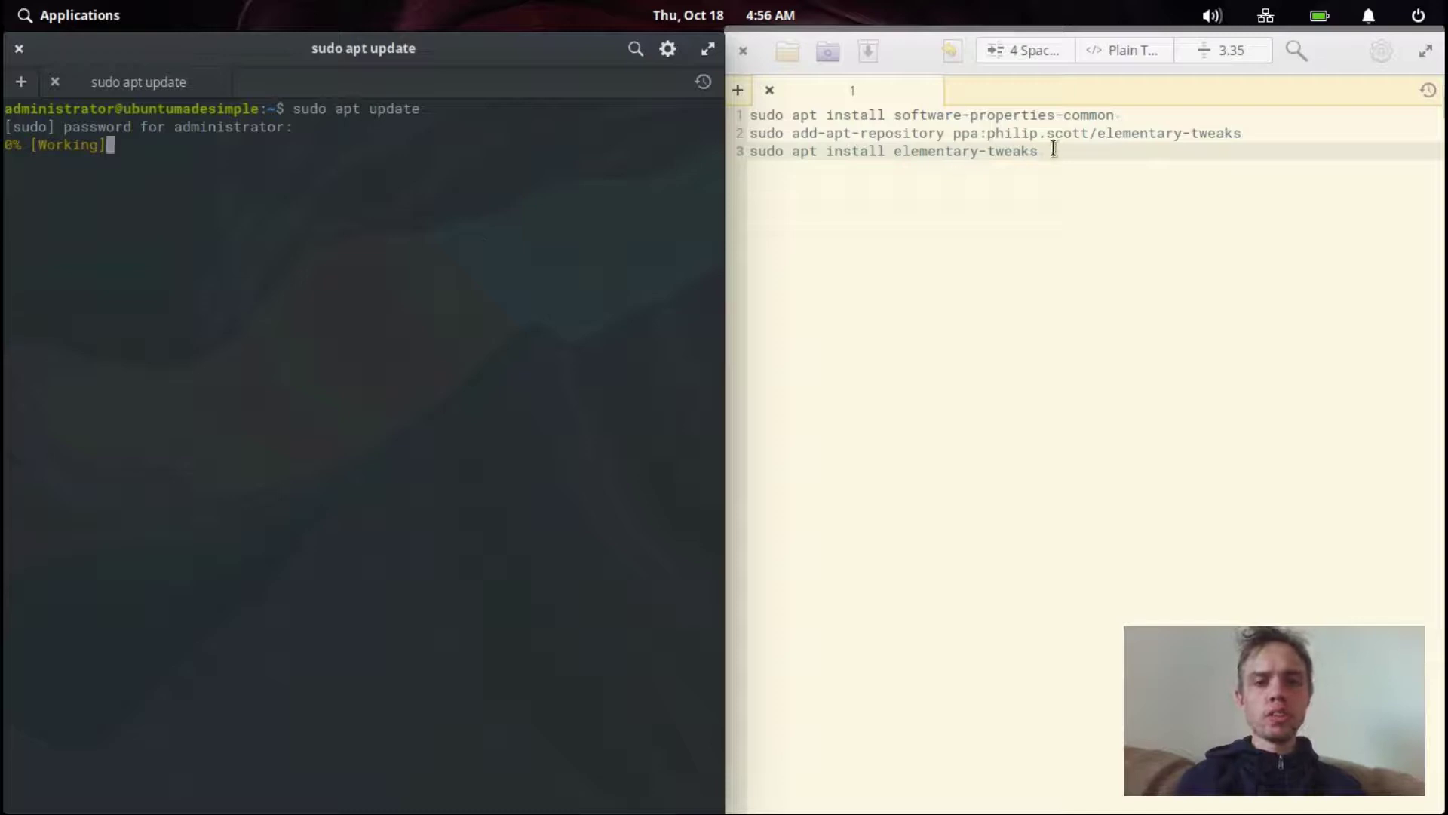
Copy the elementary-tweaks install command from line 3 of the notes.
{"action": "left_click_drag", "start_coordinate": [1048, 151], "coordinate": [753, 153]}
{"action": "right_click", "coordinate": [767, 153]}
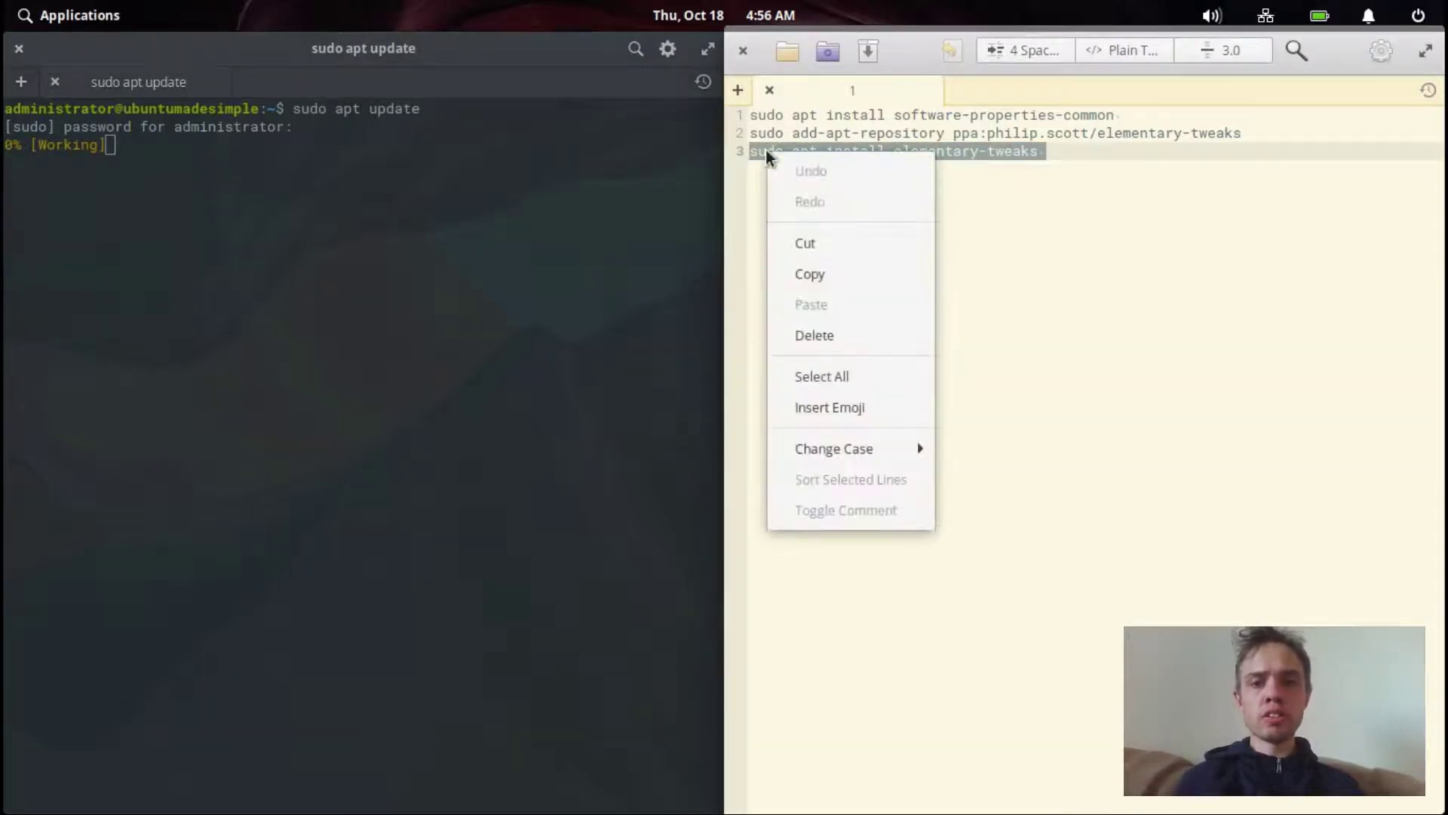
{"action": "left_click", "coordinate": [786, 273]}
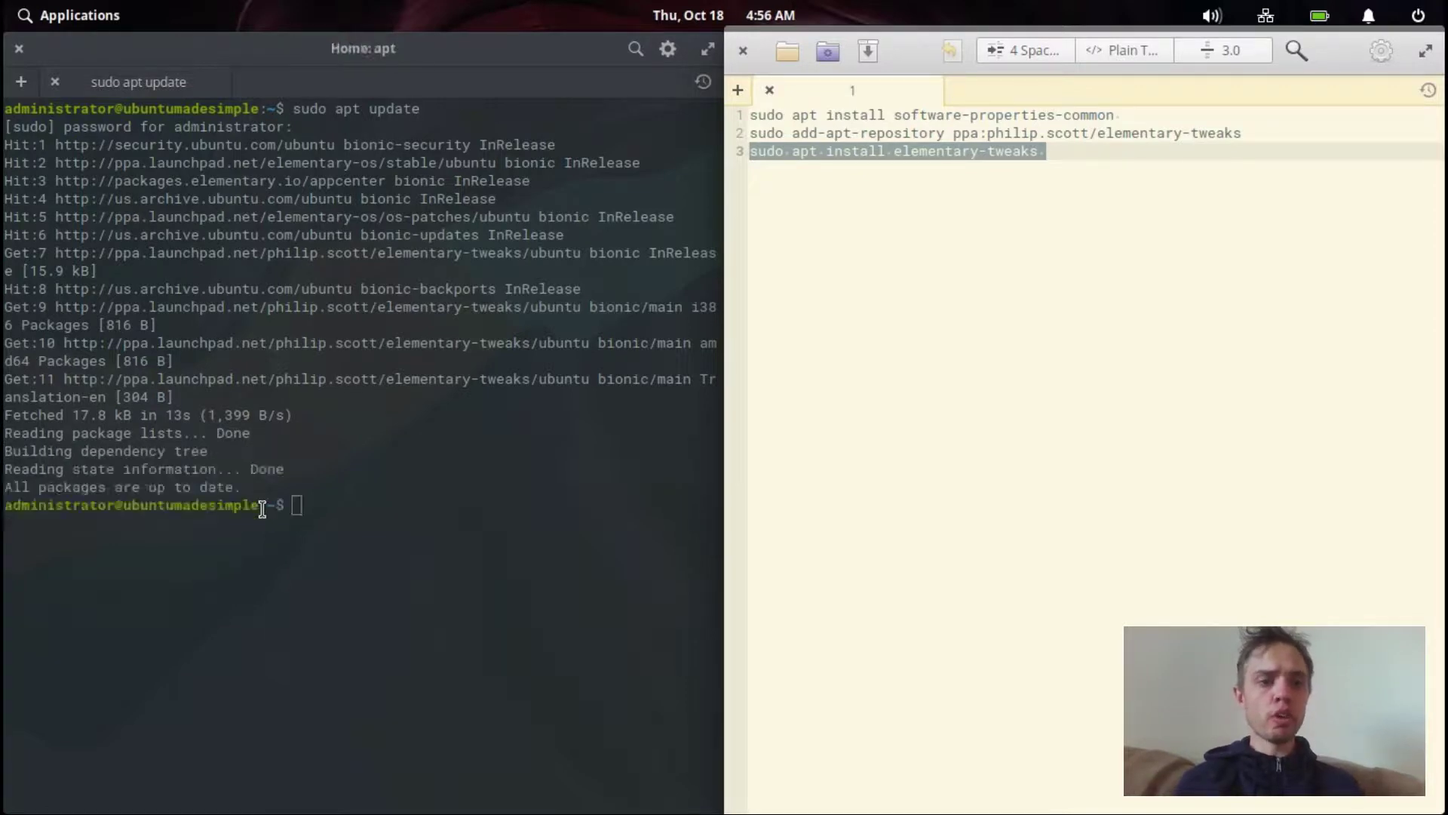
Paste and run sudo apt install elementary-tweaks, accept the extra packages, and close the notes editor.
{"action": "right_click", "coordinate": [340, 509]}
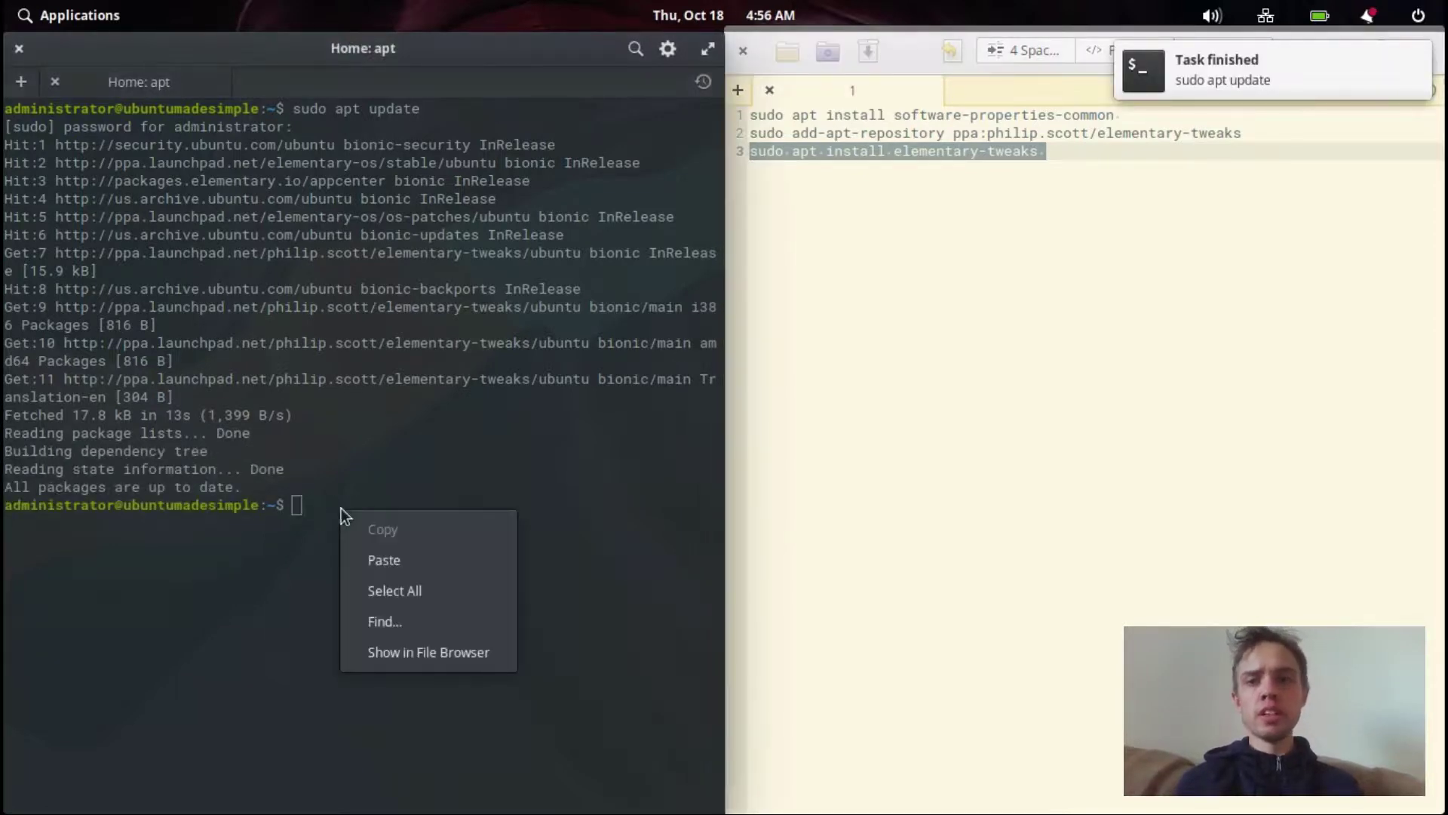
{"action": "left_click", "coordinate": [401, 567]}
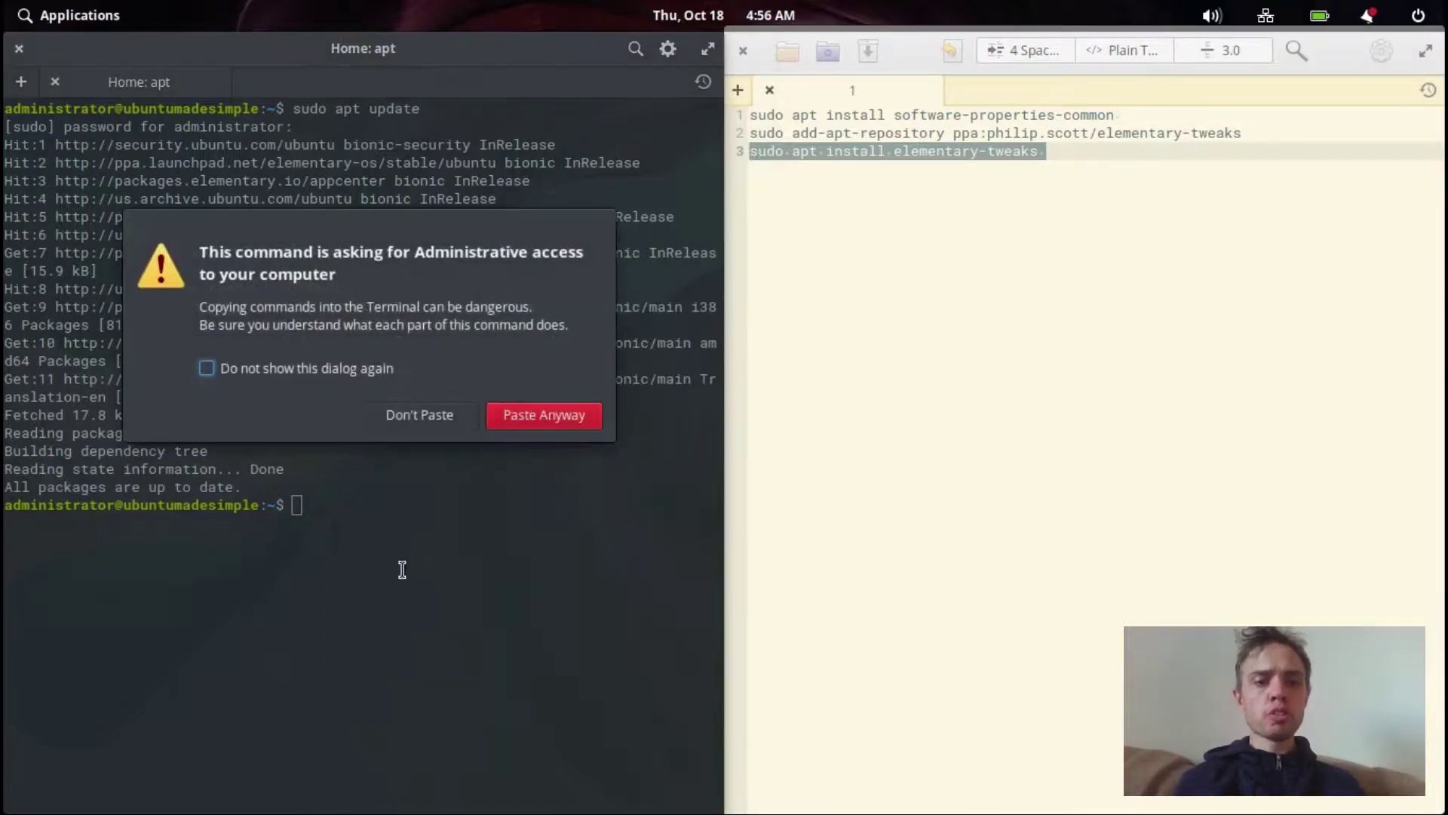
{"action": "left_click", "coordinate": [526, 422]}
{"action": "key", "text": "Return"}
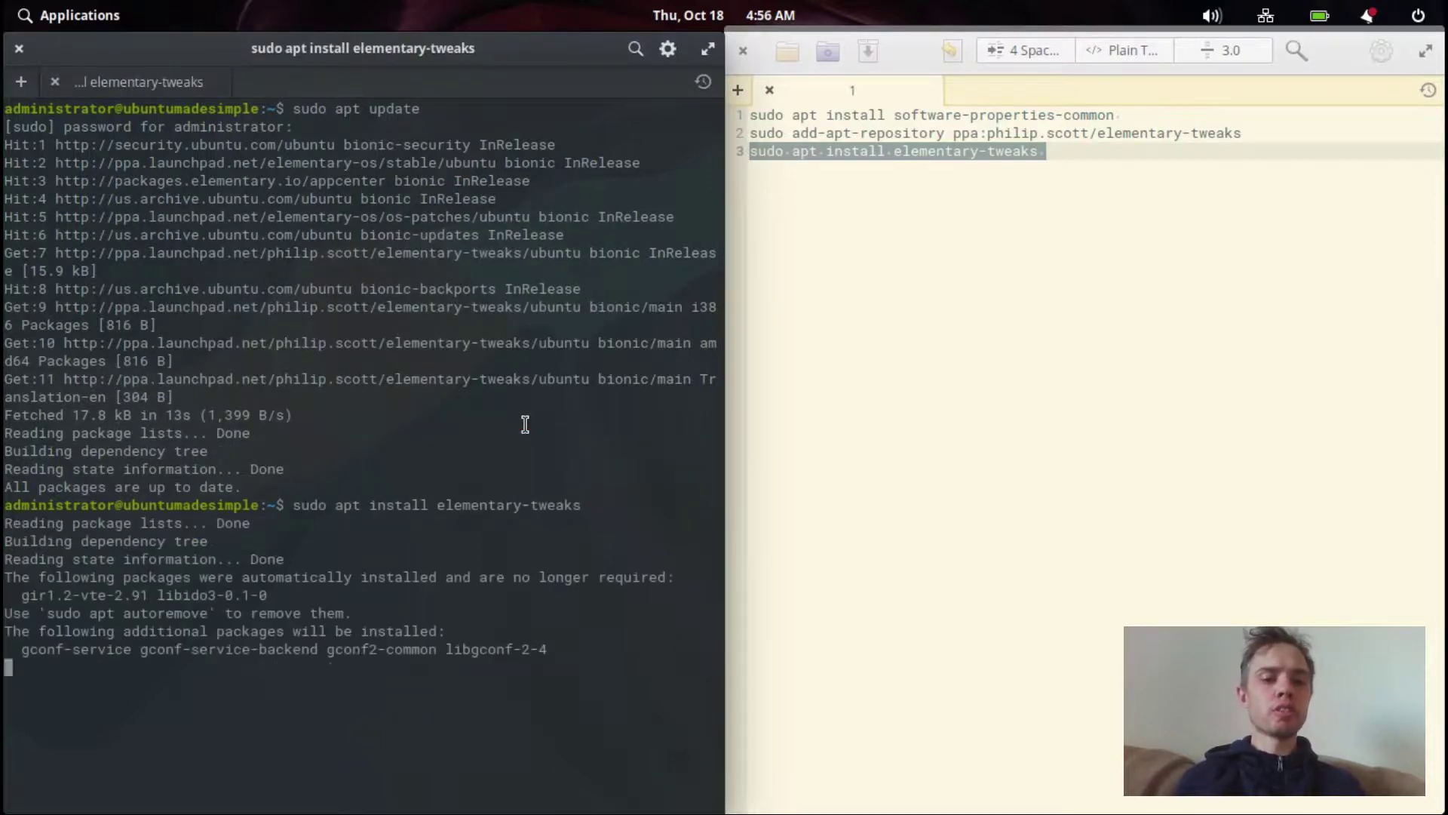
{"action": "key", "text": "Return"}
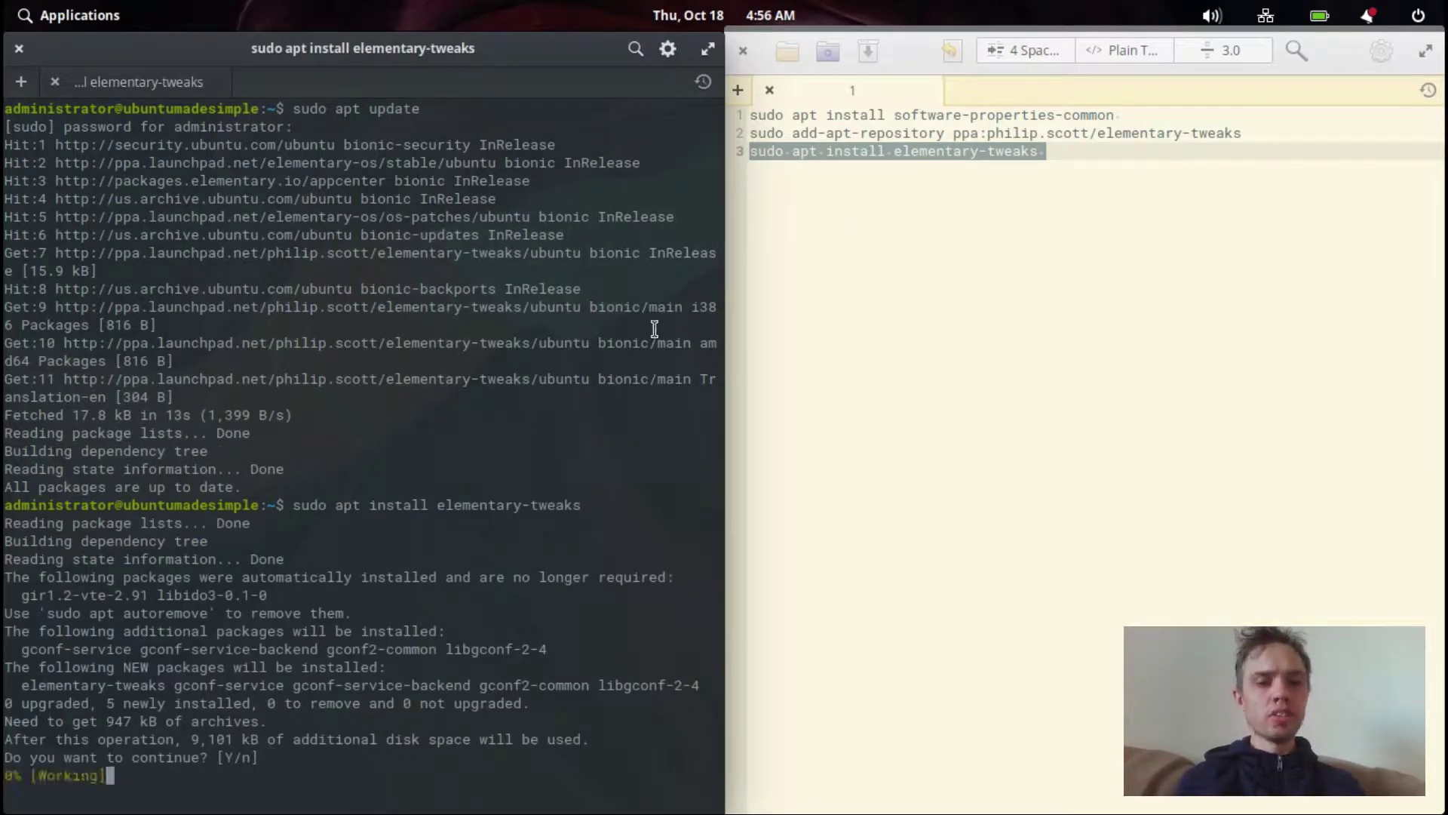
{"action": "left_click", "coordinate": [740, 47]}
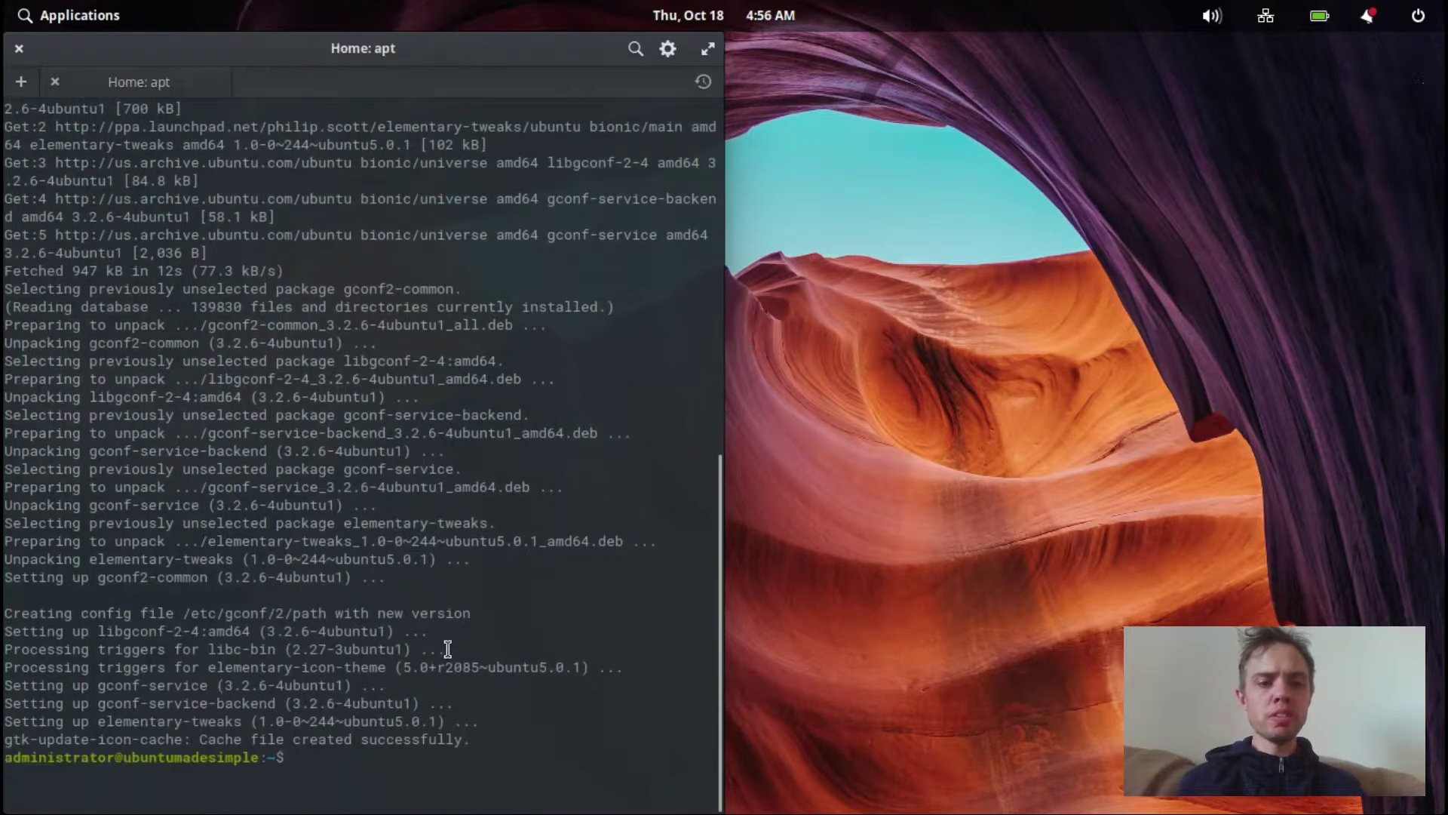
Close Terminal and open the Tweaks page in System Settings.
{"action": "left_click", "coordinate": [19, 48]}
{"action": "left_click", "coordinate": [56, 27]}
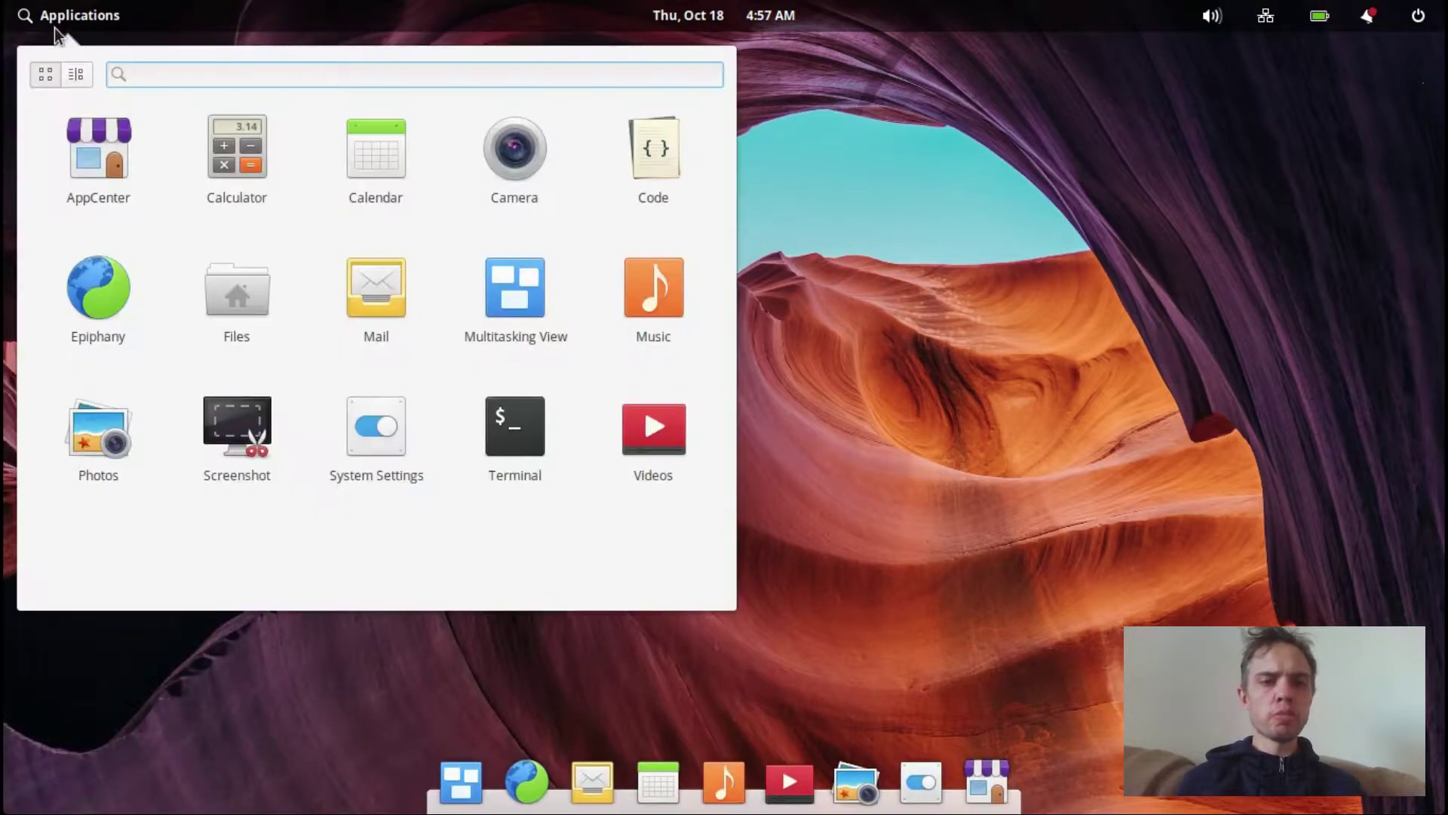
{"action": "type", "text": "s"}
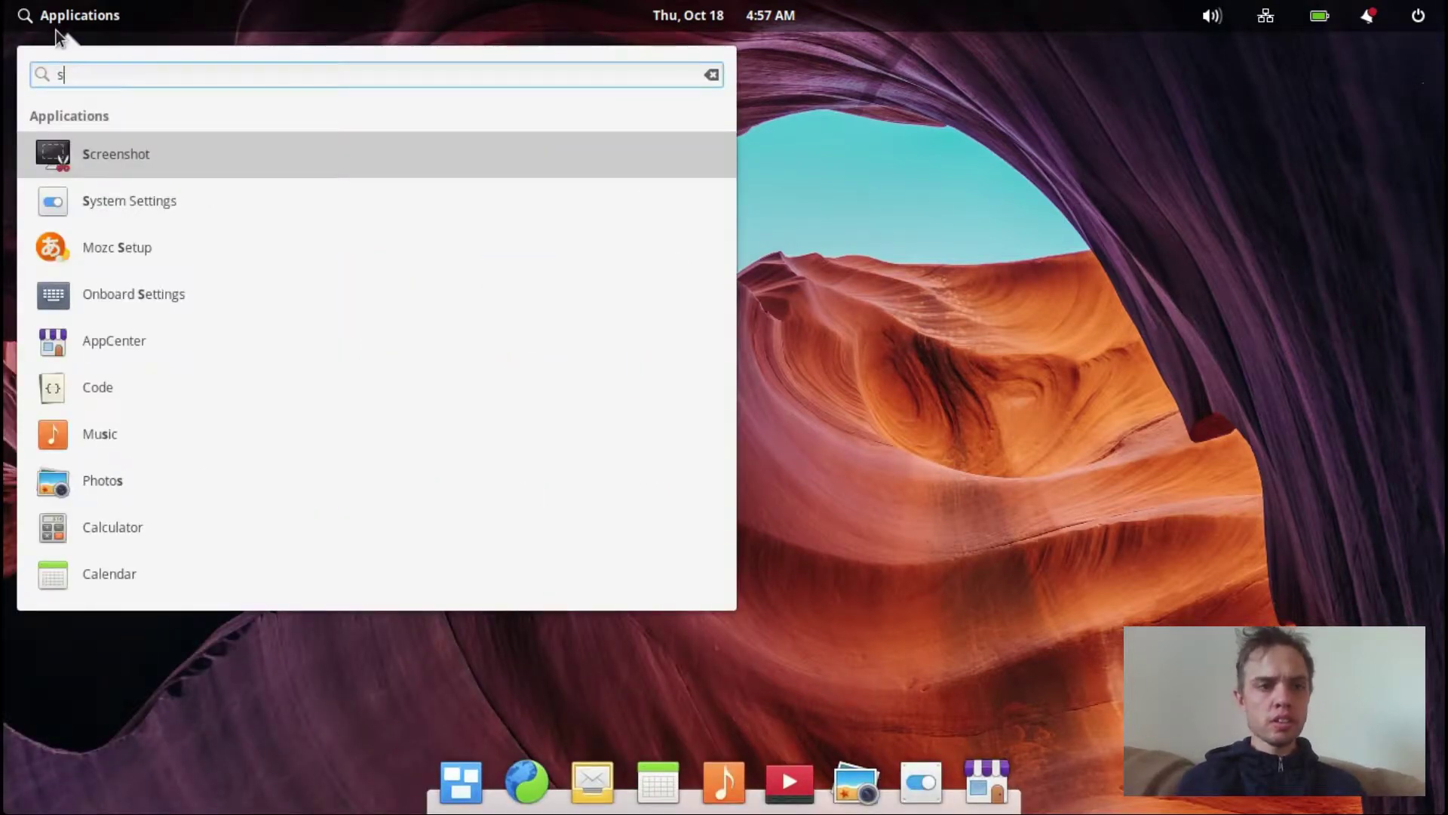
{"action": "left_click", "coordinate": [116, 189]}
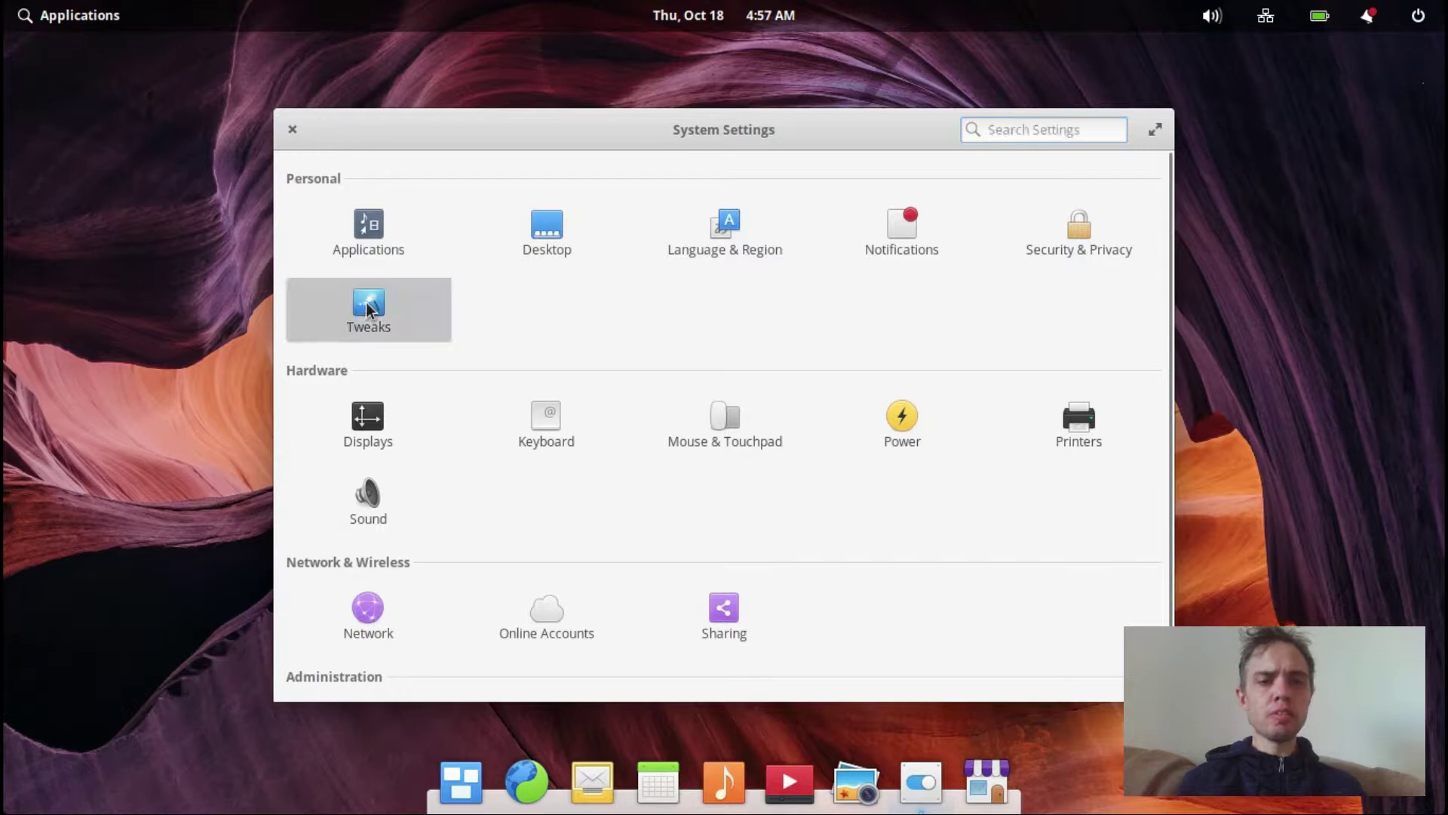
{"action": "left_click", "coordinate": [368, 309]}
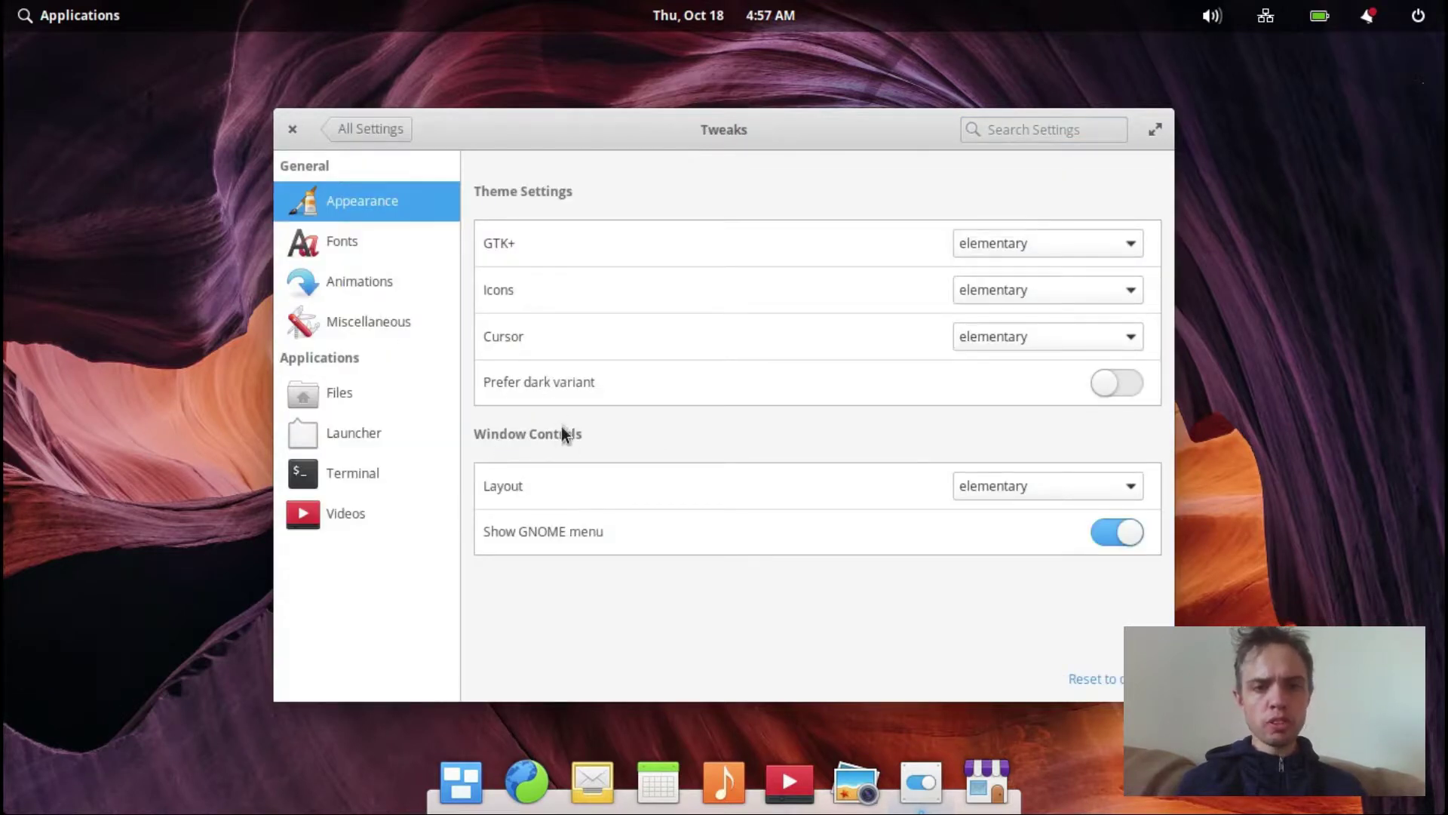
Set Window Controls Layout to Windows and close the settings window.
{"action": "left_click", "coordinate": [1127, 493]}
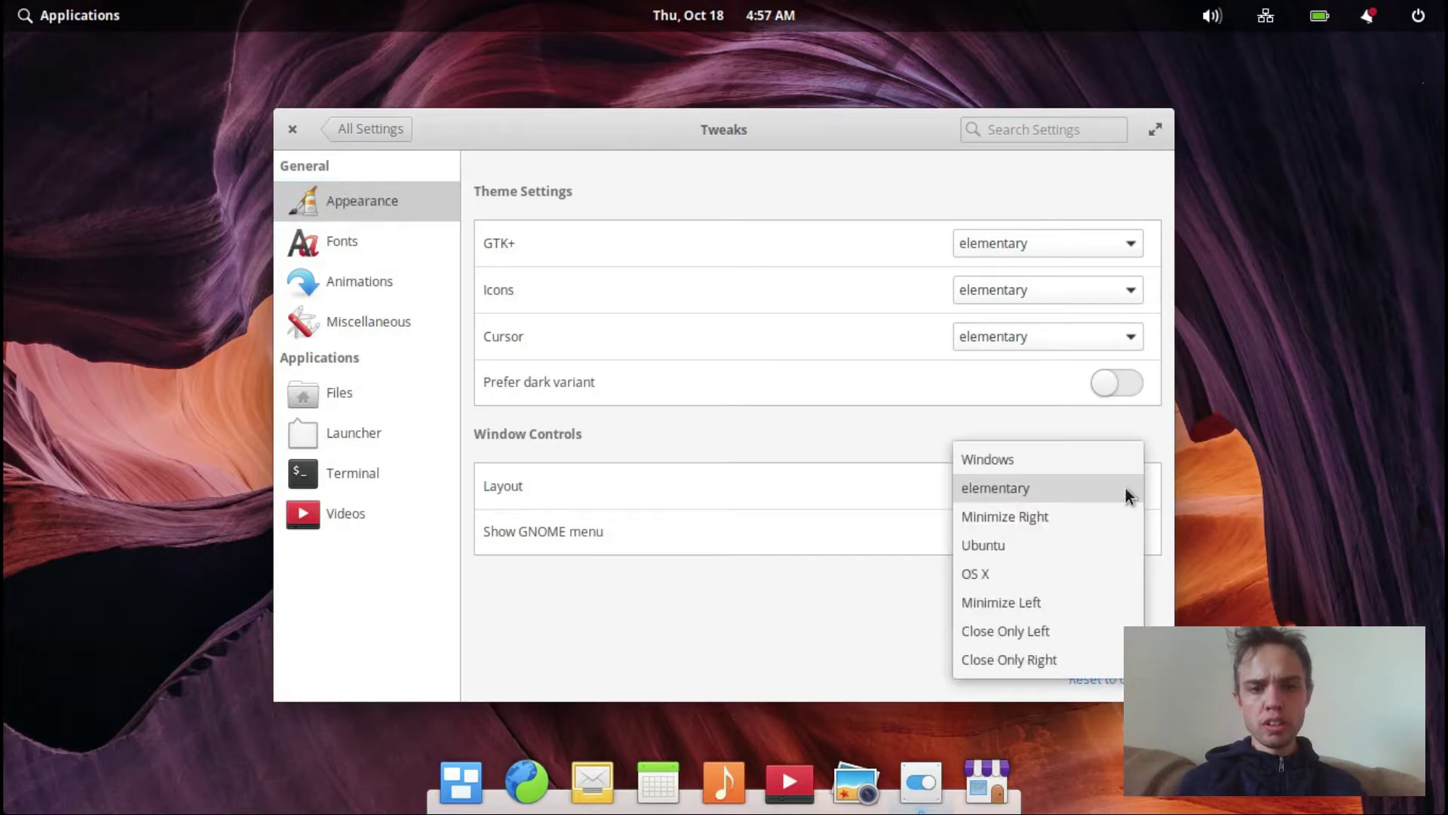
{"action": "left_click", "coordinate": [972, 460]}
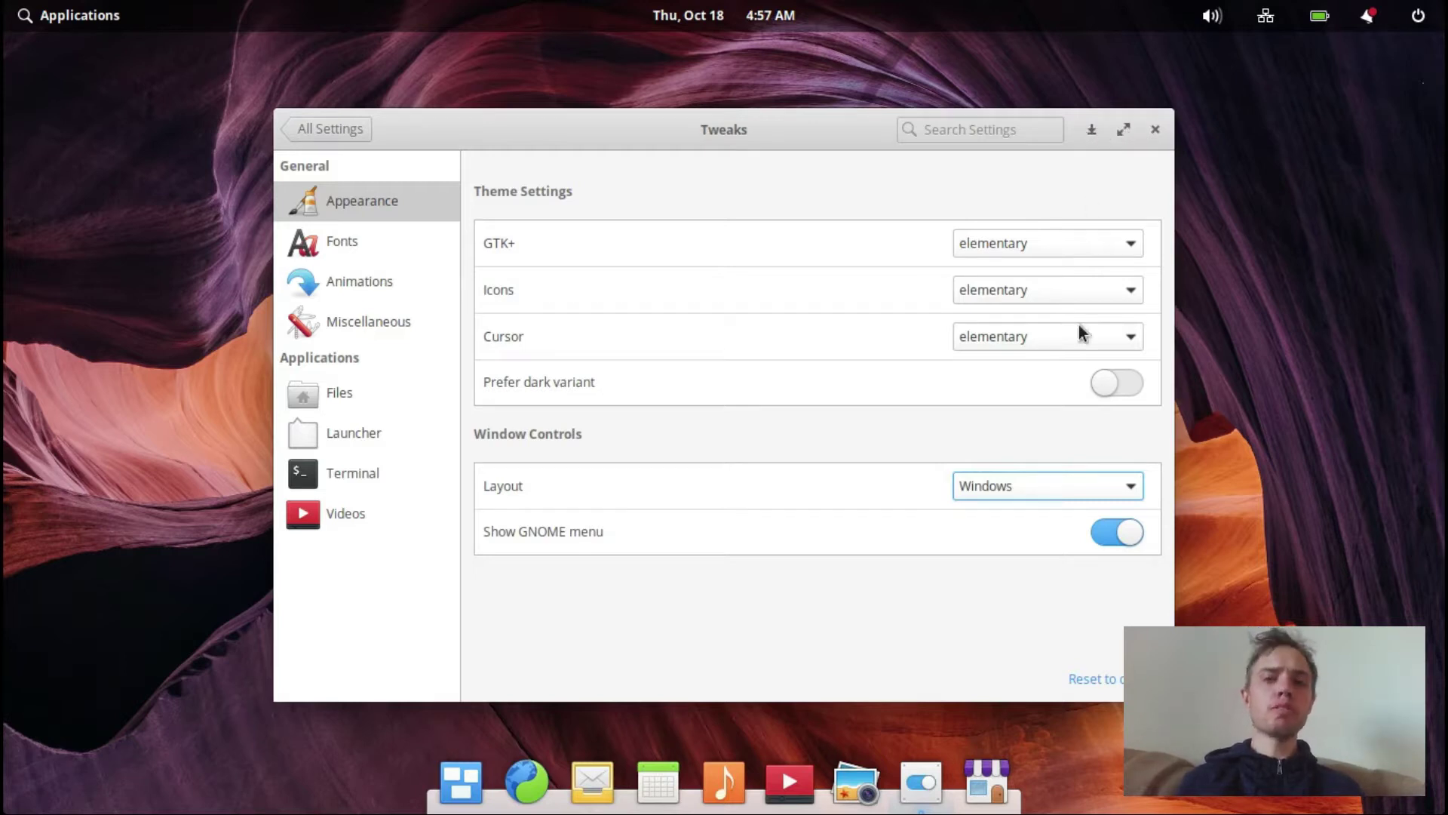
{"action": "left_click", "coordinate": [1157, 128]}
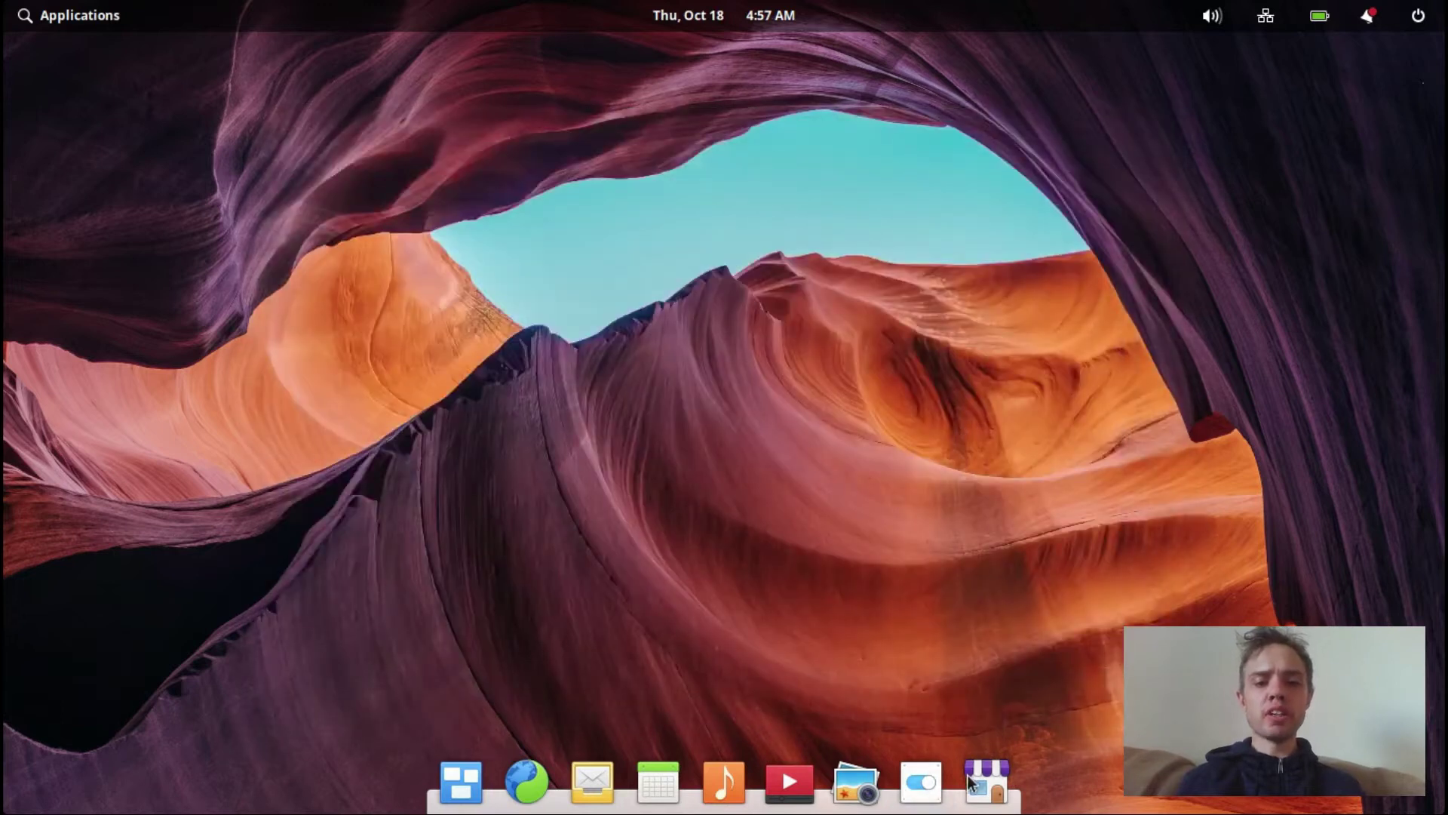
{"action": "left_click", "coordinate": [658, 781]}
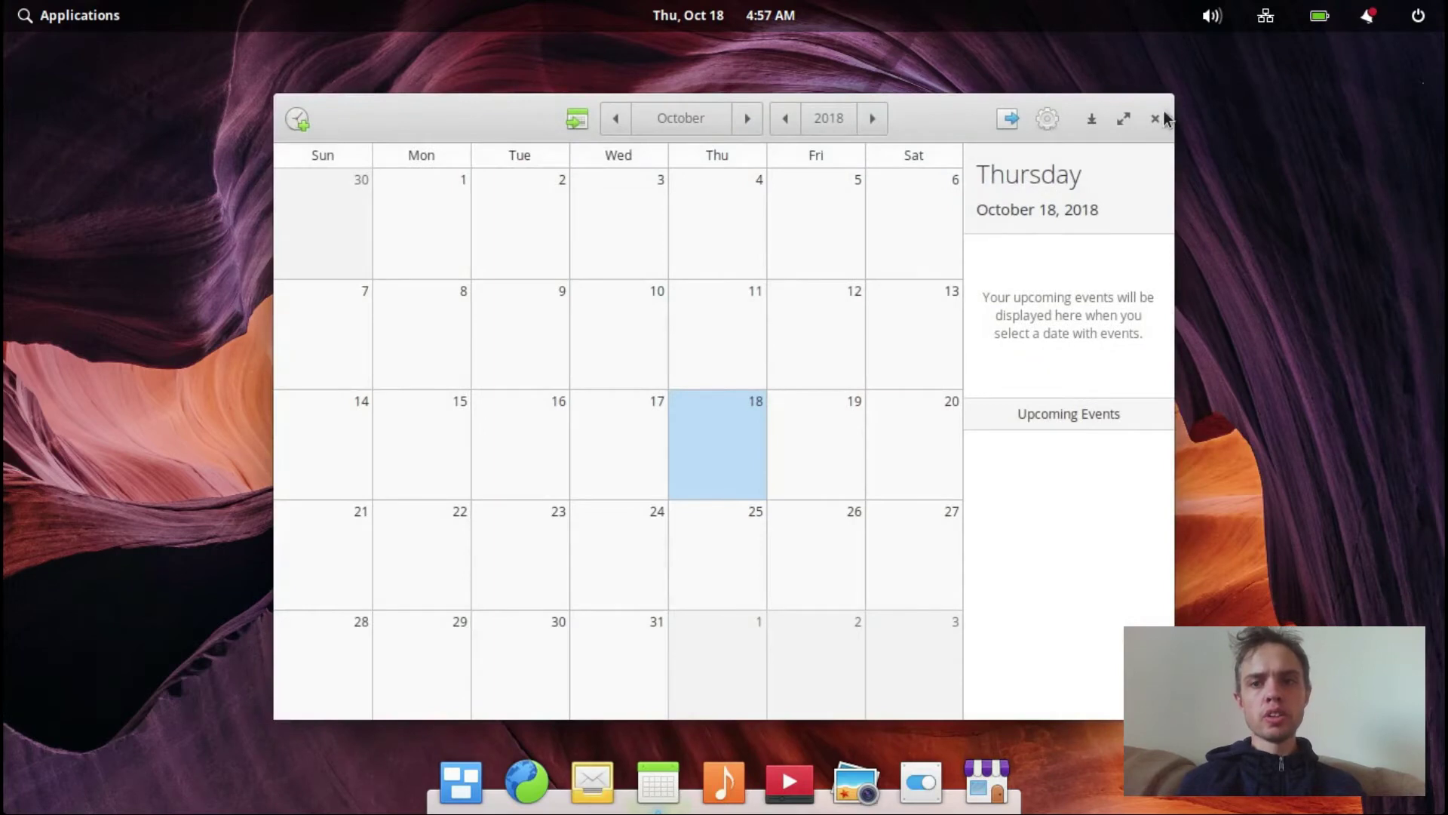
{"action": "left_click", "coordinate": [1154, 119]}
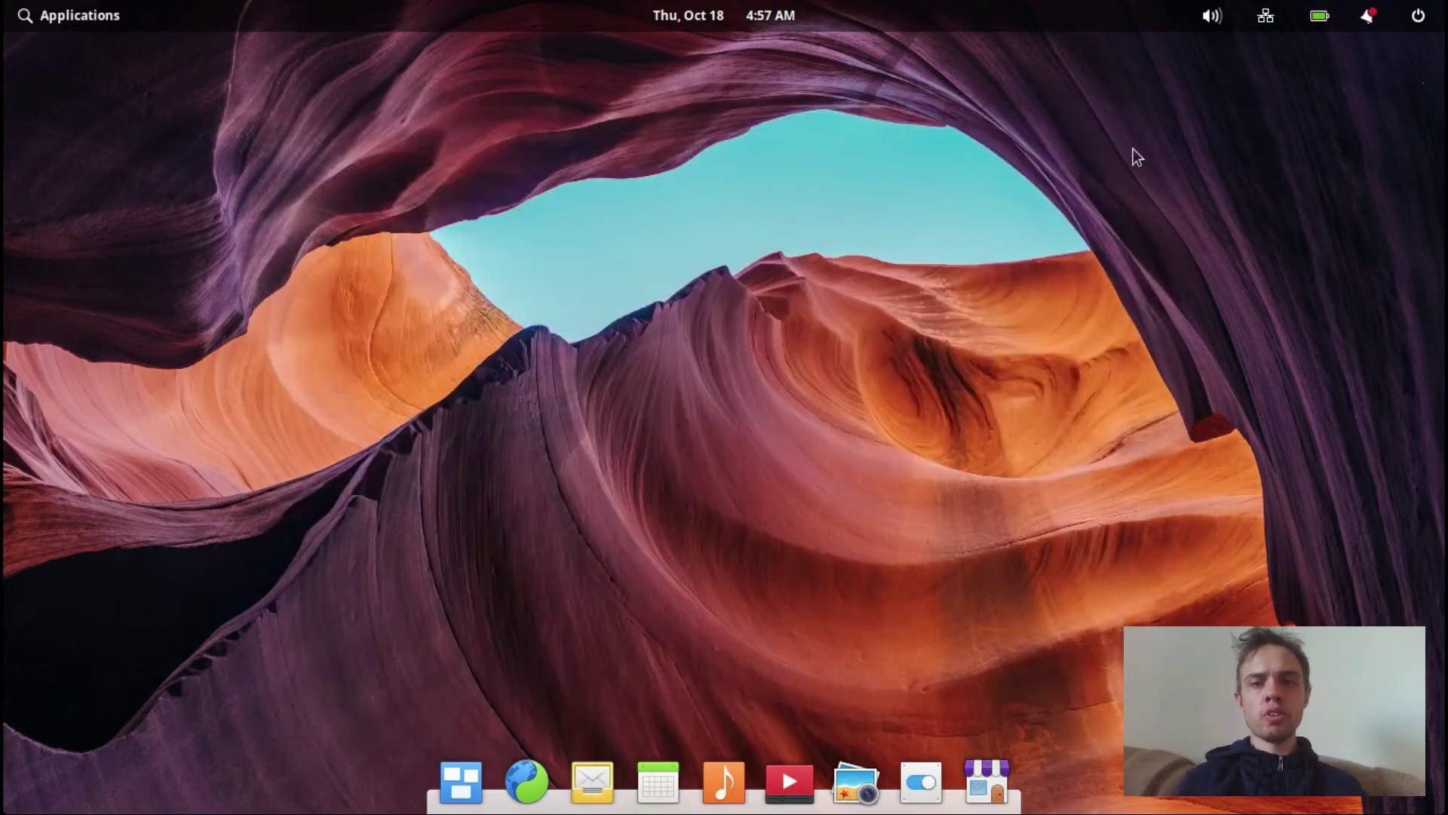